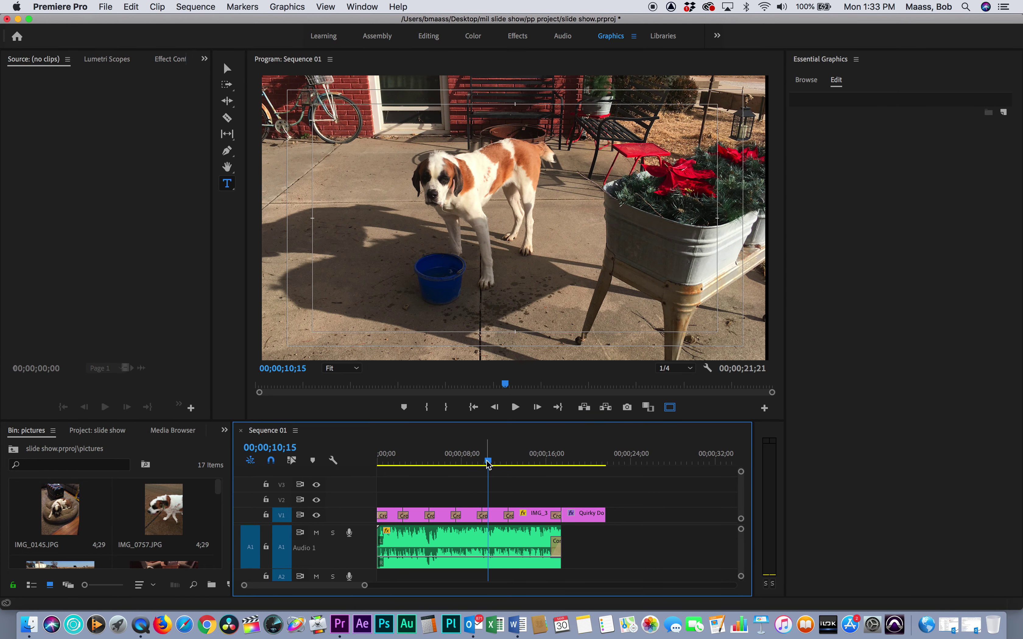
Drag Sequence 01's playhead back to 00;00;00;00 so the program view shows black
left_click_drag(488, 463, 365, 458)
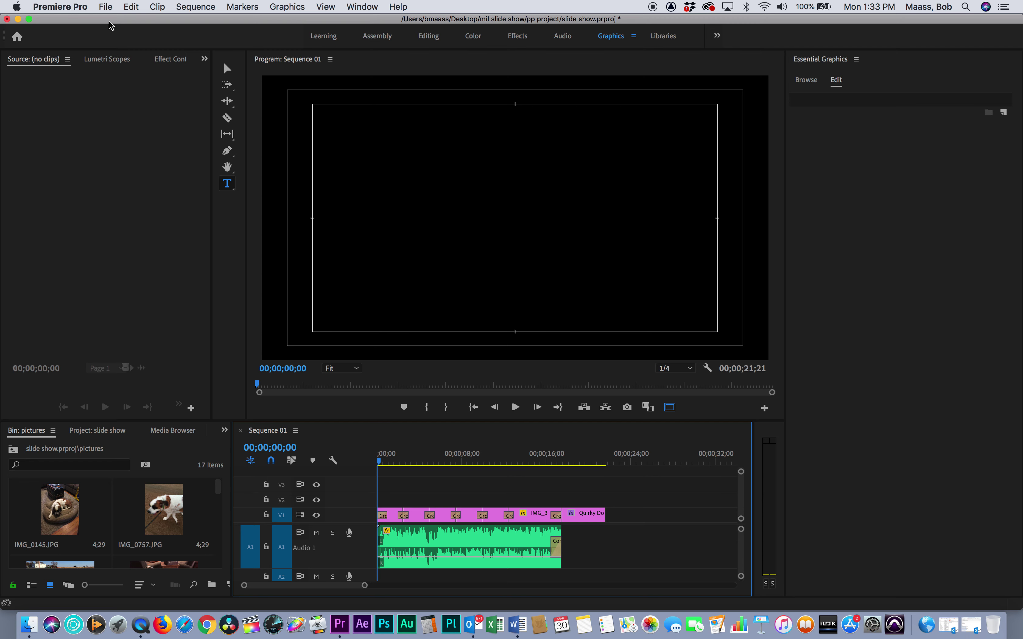
Create Sequence 02 from the AVCHD 1080p30 preset (1920x1080, 29.97 fps)
left_click(105, 8)
mouse_move(122, 21)
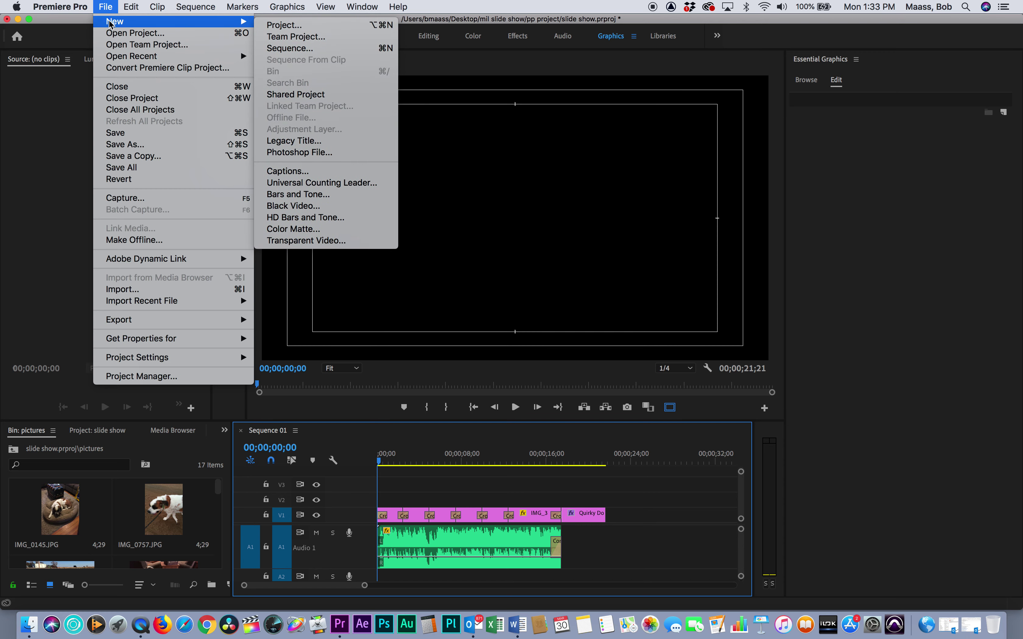
left_click(301, 47)
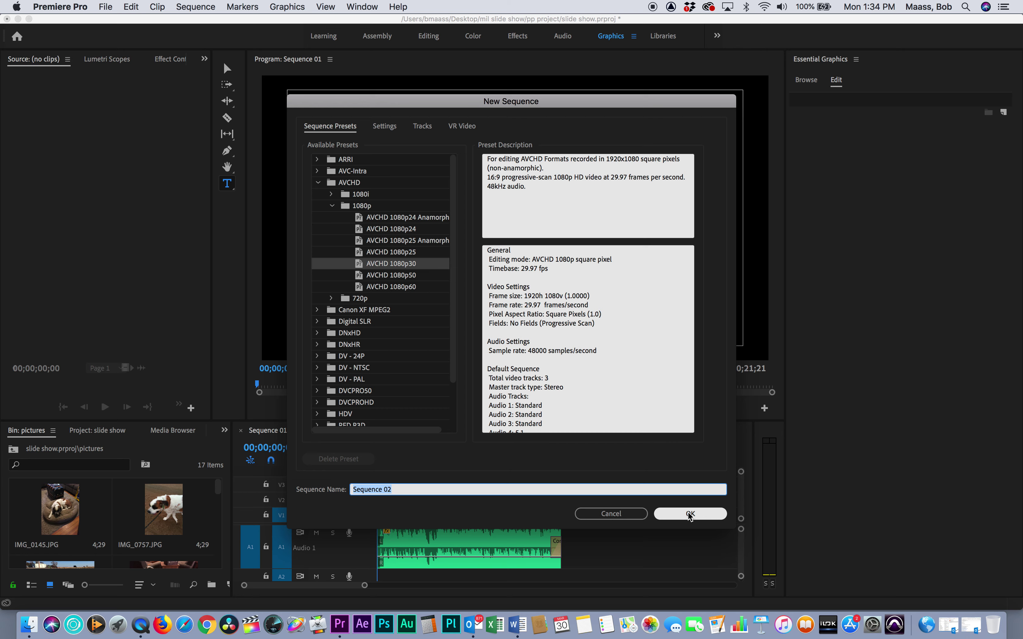
left_click(690, 514)
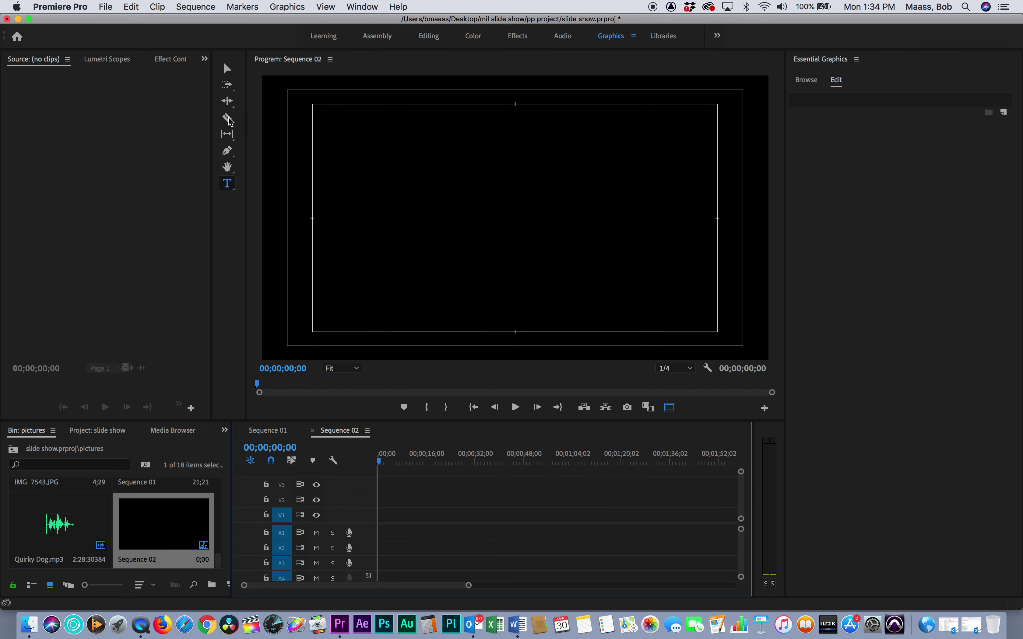
Switch to the Editing workspace and place IMG_1315.JPG on track V1 of Sequence 02
left_click(430, 38)
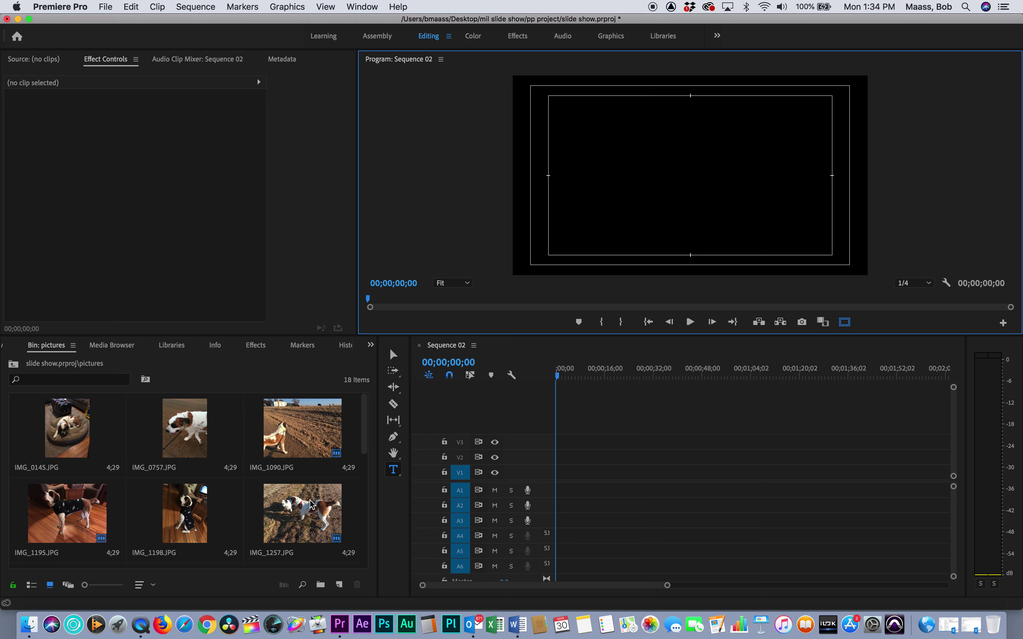
scroll(360, 485, "down", 3)
scroll(360, 485, "down", 8)
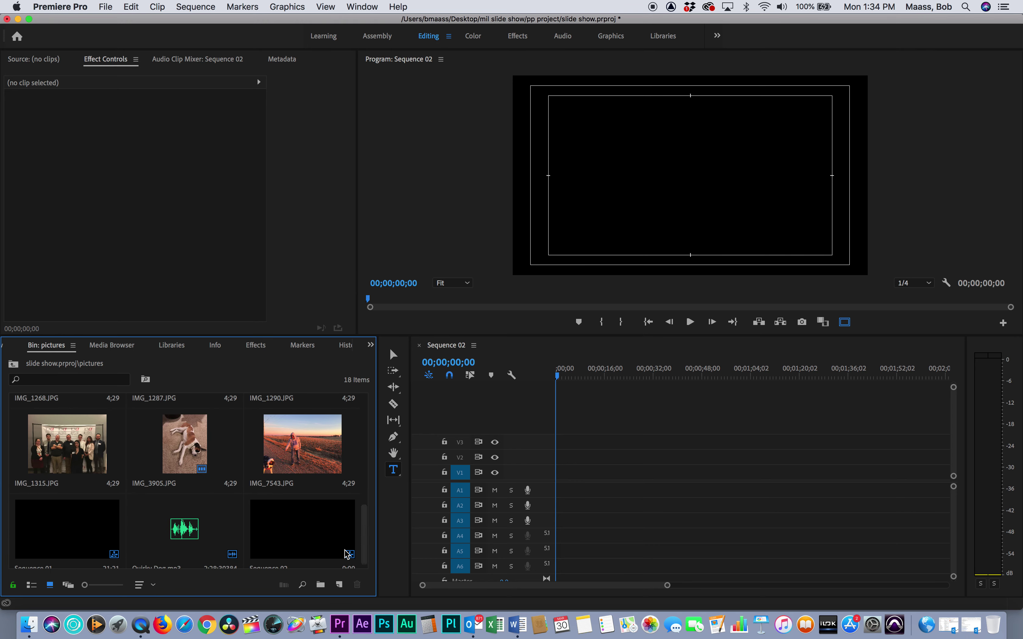
left_click(64, 449)
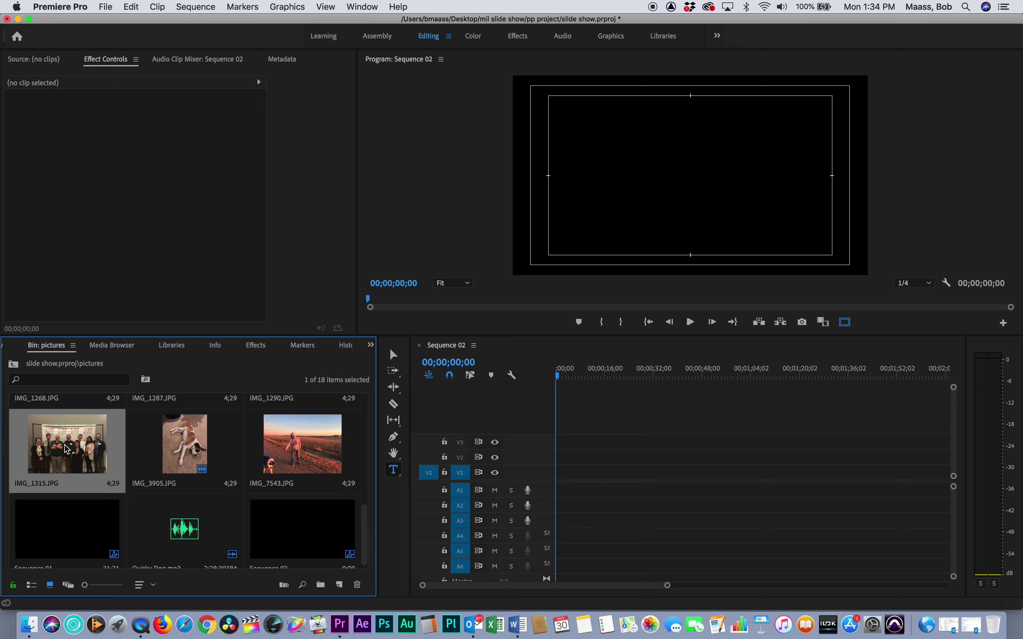
left_click_drag(65, 449, 551, 476)
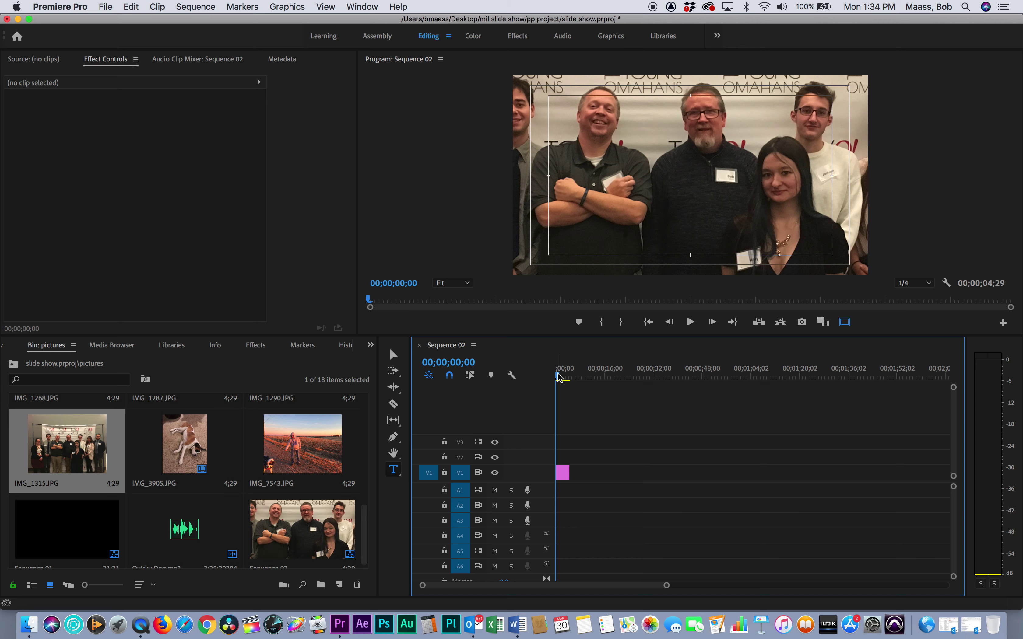
Stretch the IMG_1315.JPG clip to about 13 seconds (00;00;13;11) and open it for editing
left_click_drag(559, 378, 563, 377)
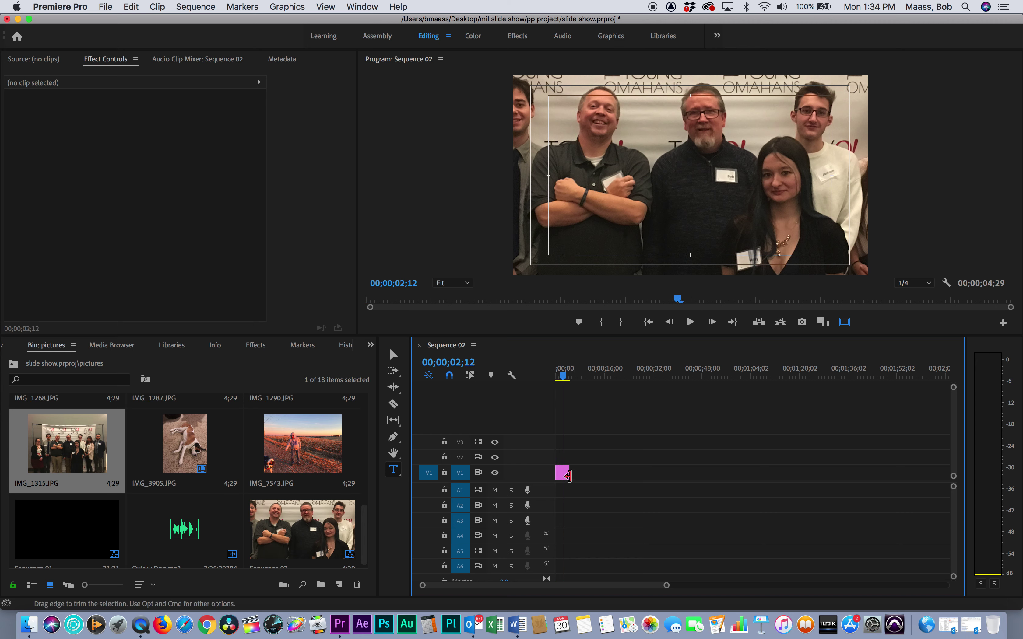
left_click_drag(568, 477, 595, 473)
left_click(557, 378)
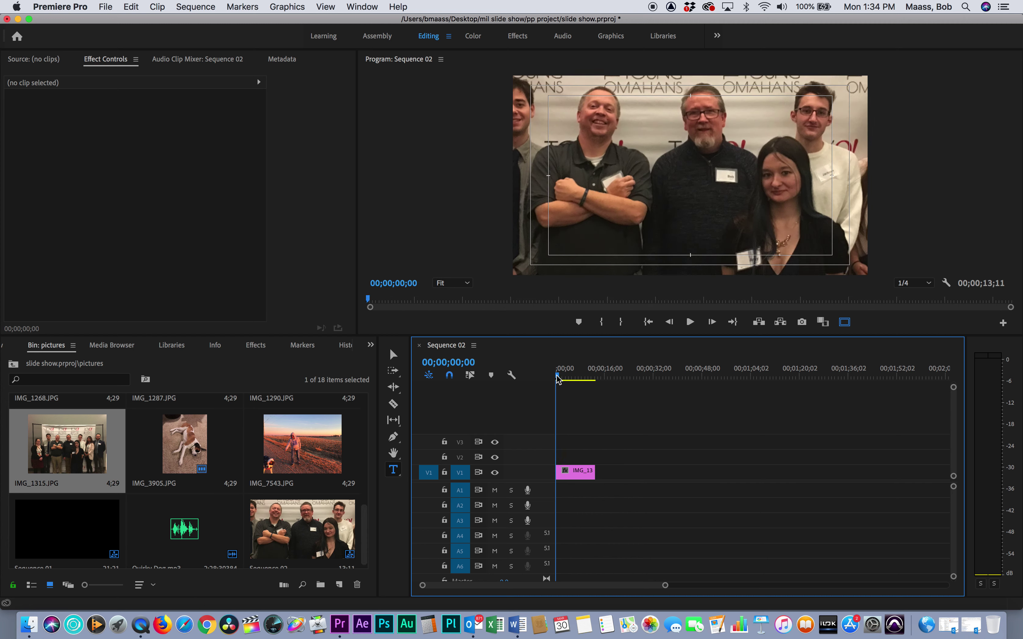
double_click(578, 472)
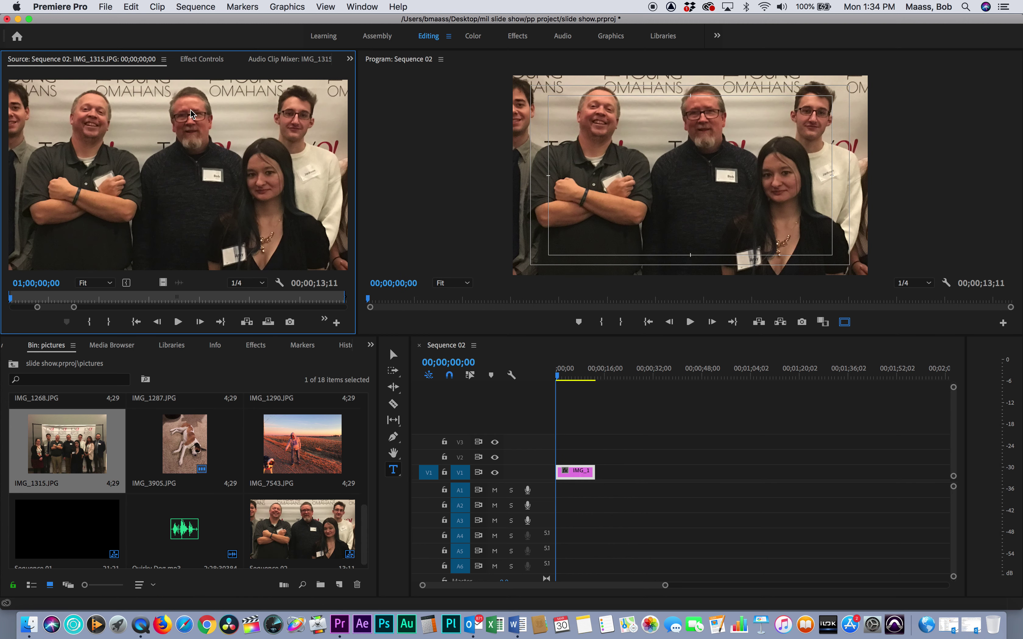
Show IMG_1315.JPG's Motion settings in Effect Controls and zoom the Program monitor to 25%
left_click(202, 59)
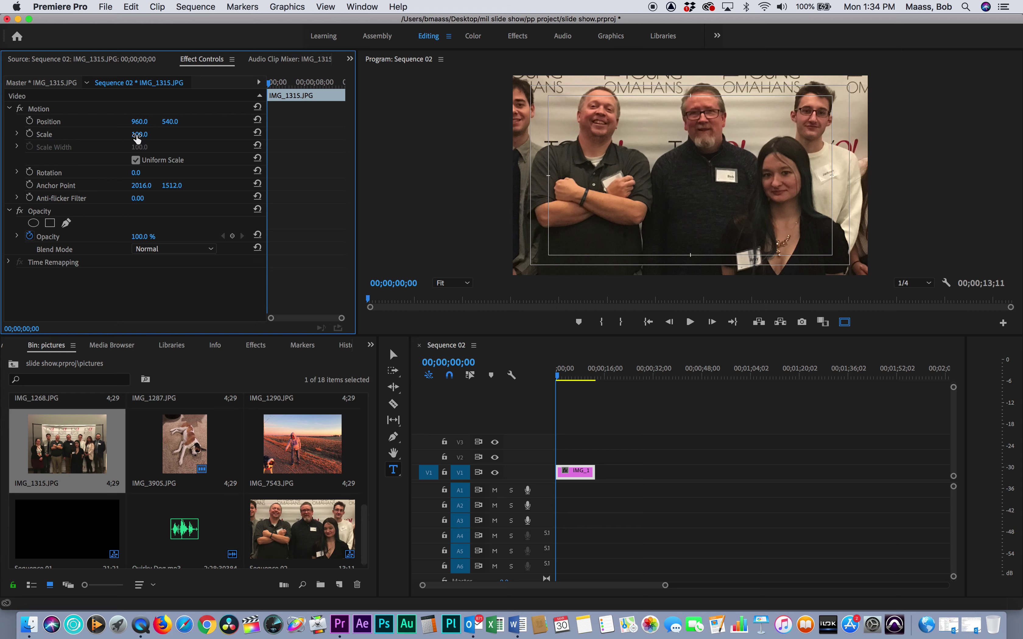
left_click(147, 134)
key("Return")
left_click(476, 285)
left_click(455, 324)
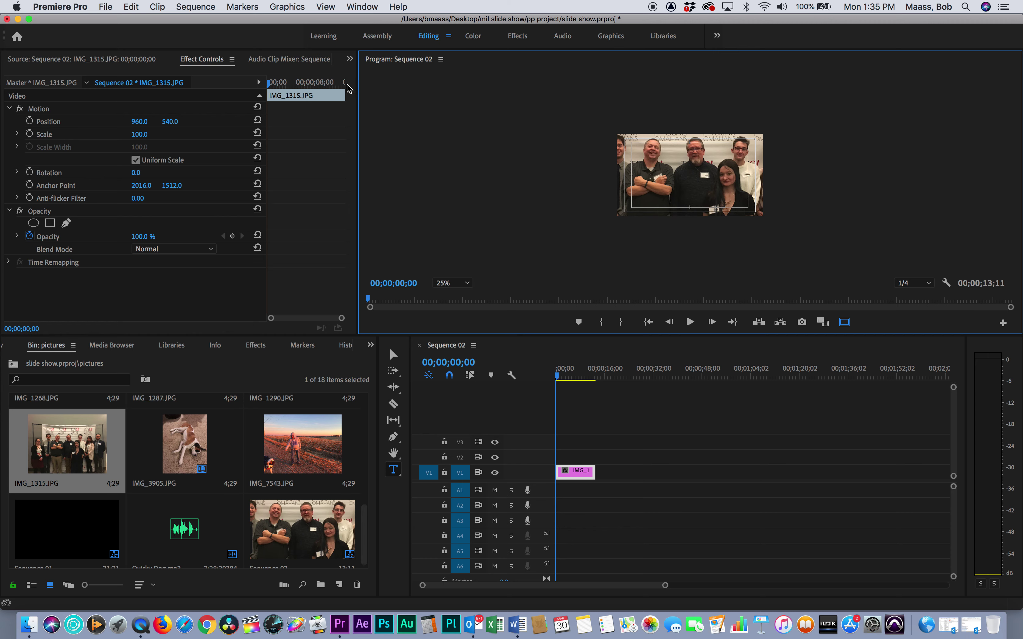
Scale the photo to 92.9, move it to 1824, 564, and set a starting Position keyframe
left_click(393, 355)
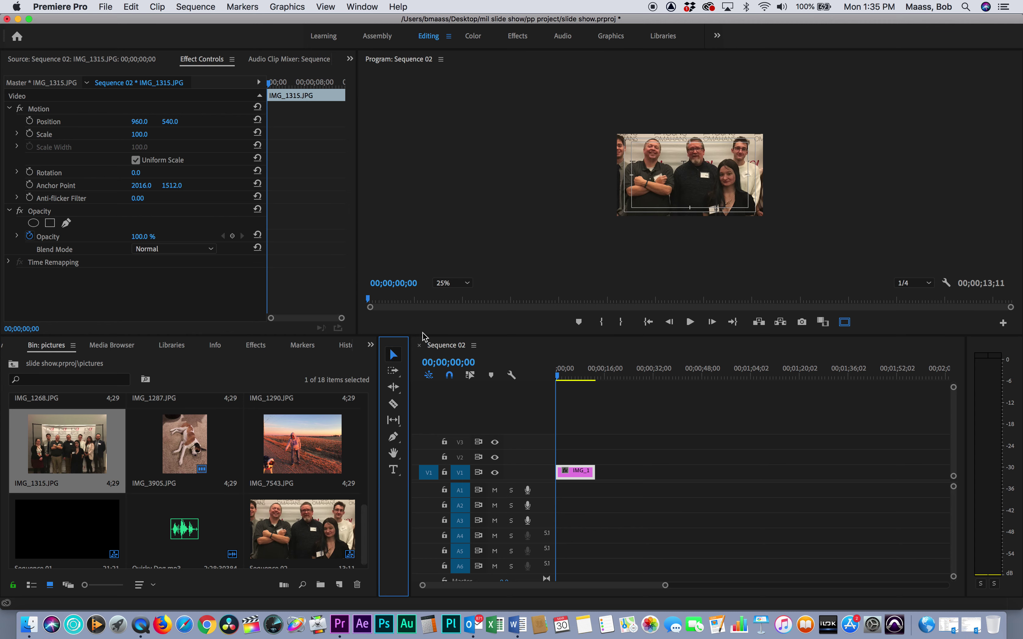
left_click(677, 187)
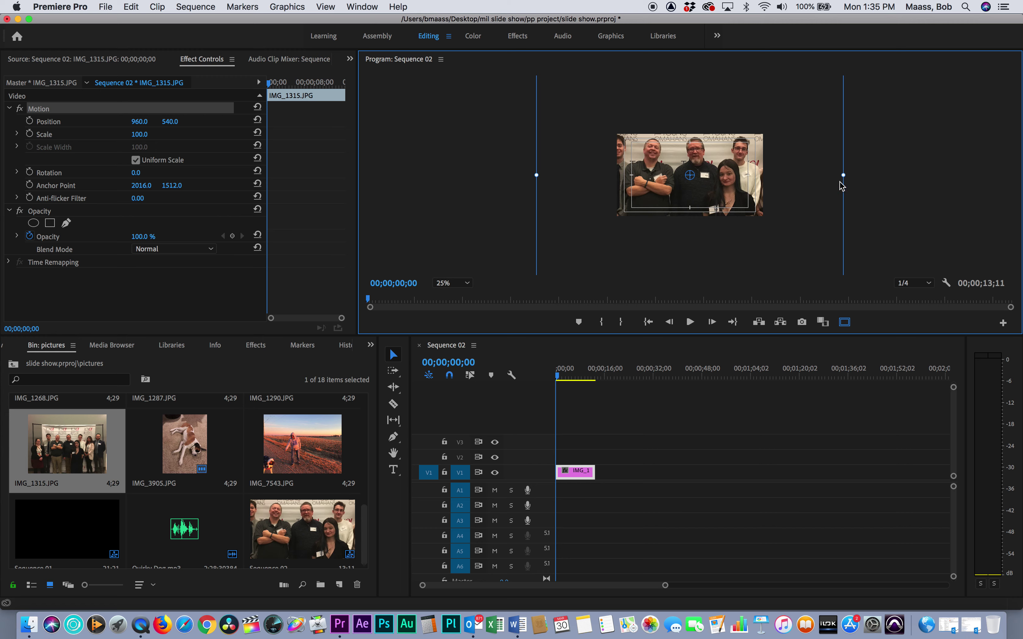
mouse_move(843, 175)
left_mouse_down()
mouse_move(786, 168)
mouse_move(833, 165)
left_mouse_up()
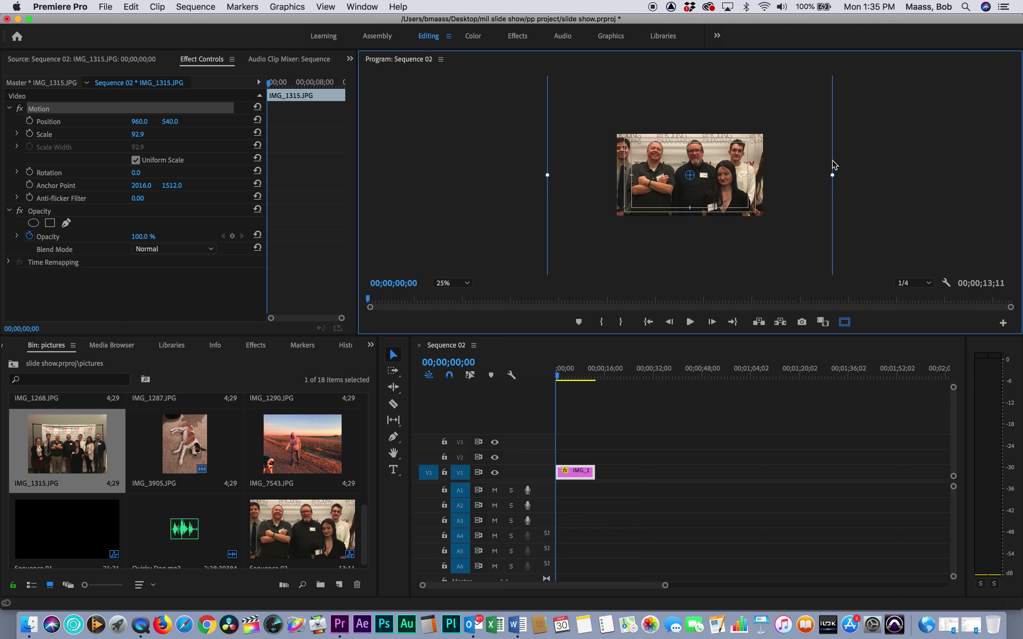
left_click_drag(594, 193, 659, 196)
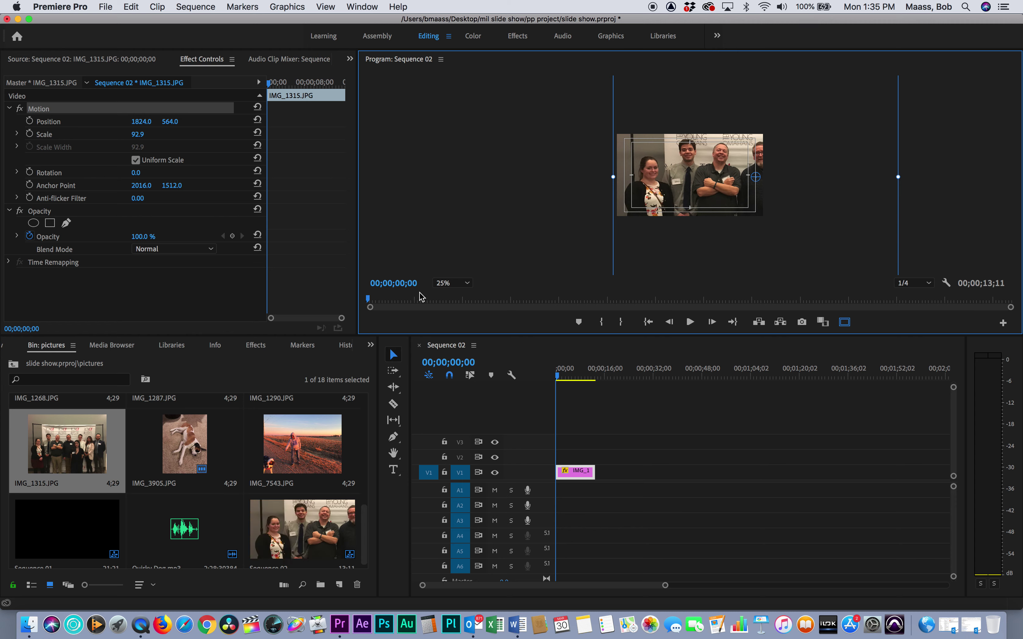
left_click(29, 121)
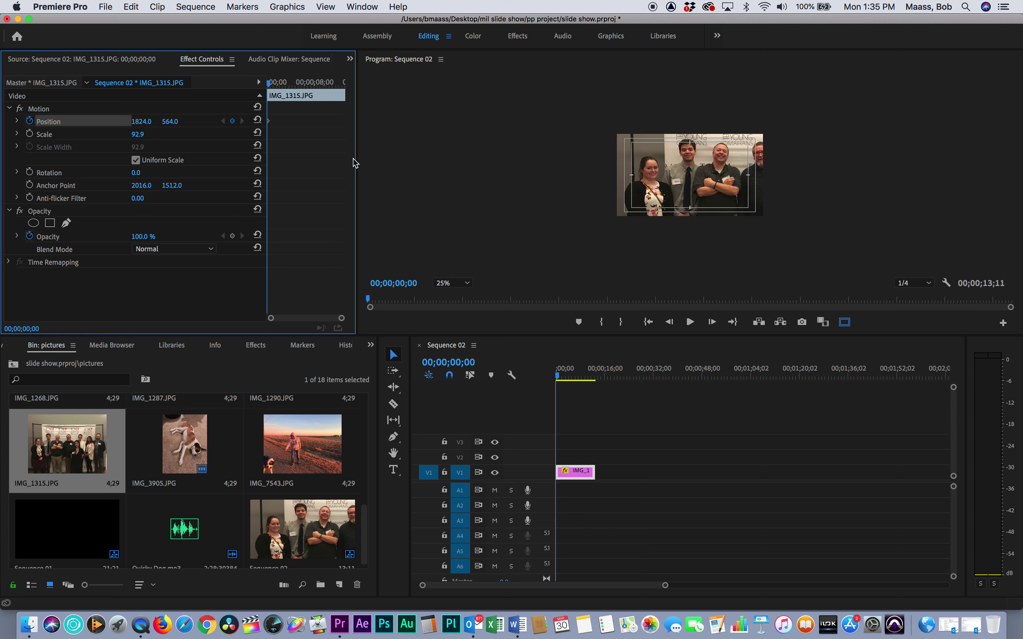
At 00;00;11;00, drag the photo left to 104, 628 for the ending Position keyframe
left_click_drag(560, 379, 591, 387)
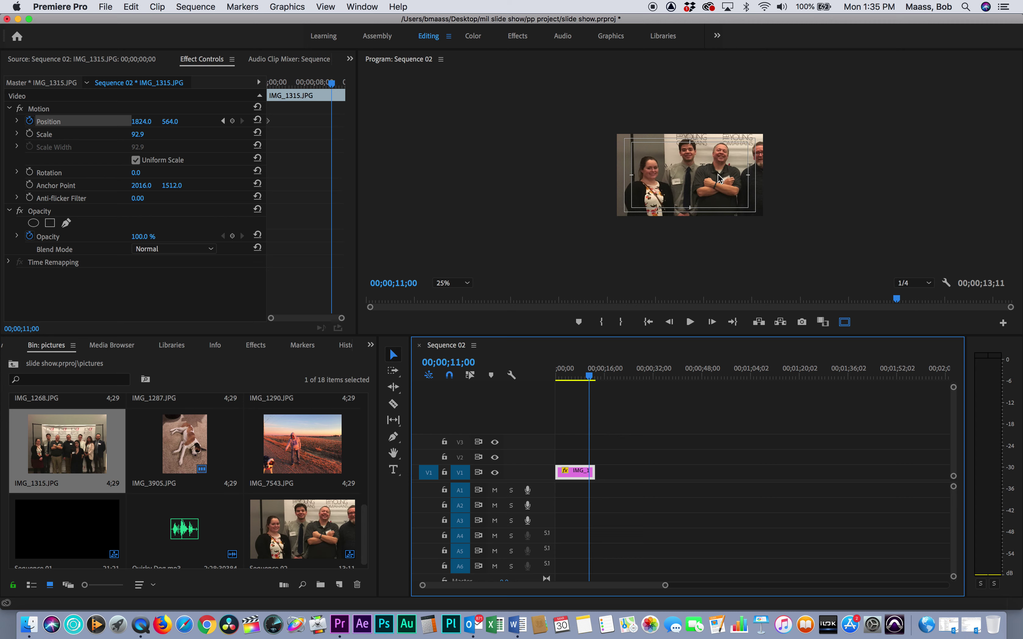
left_click(720, 182)
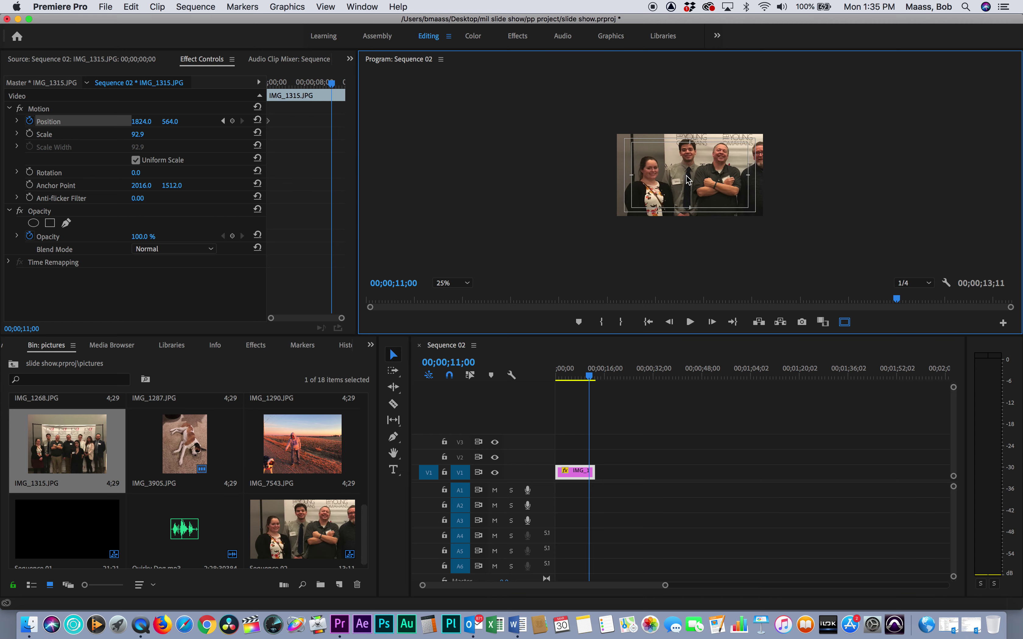
left_click_drag(675, 180, 566, 184)
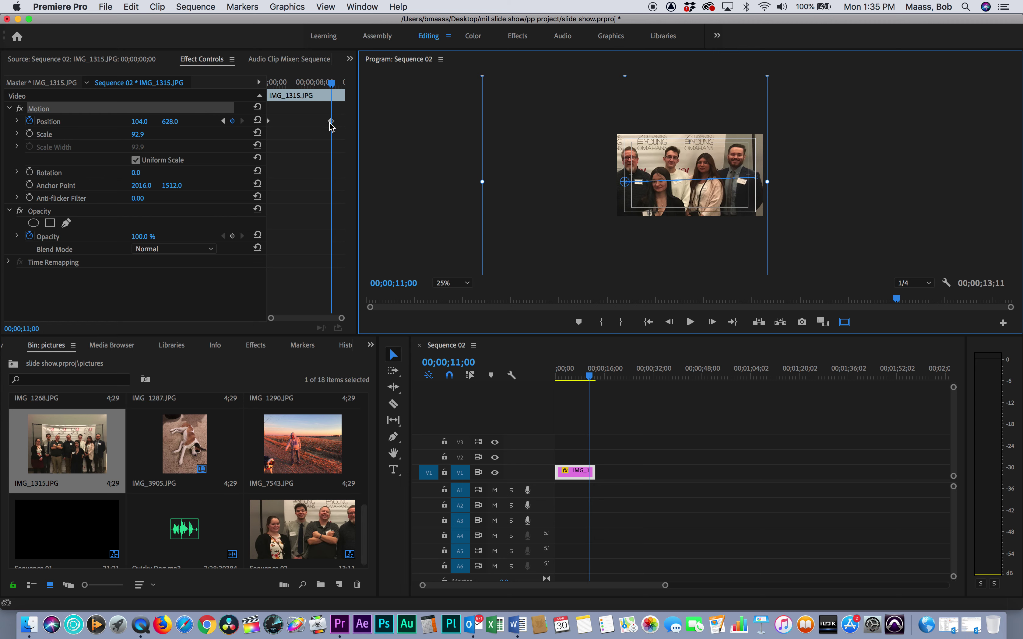
left_click_drag(328, 88, 245, 78)
Set the Program monitor zoom to Fit and play the pan through about 00;00;12;18
left_click(465, 283)
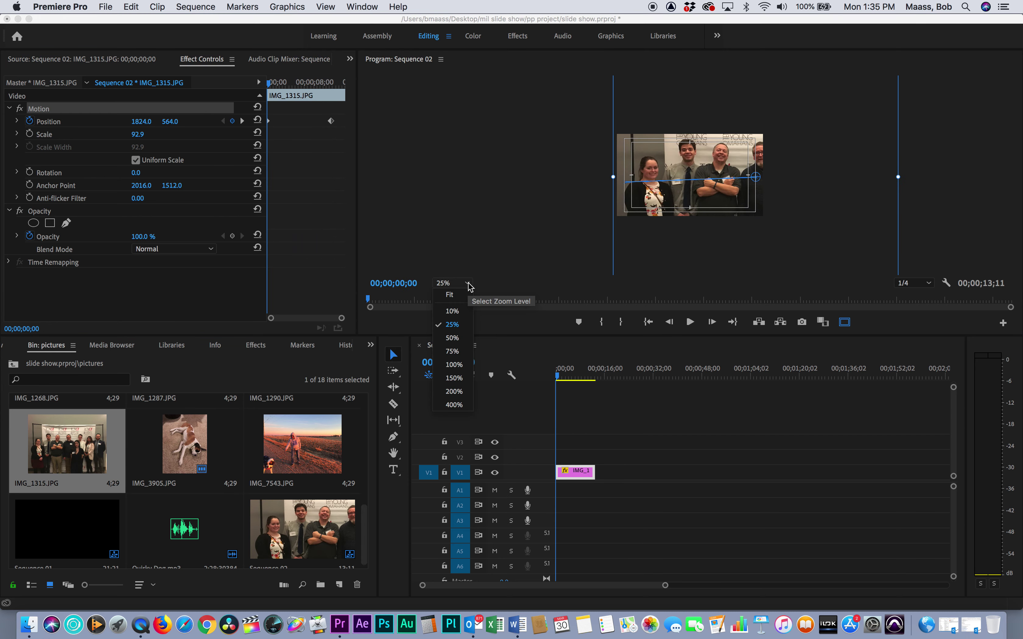
left_click(452, 295)
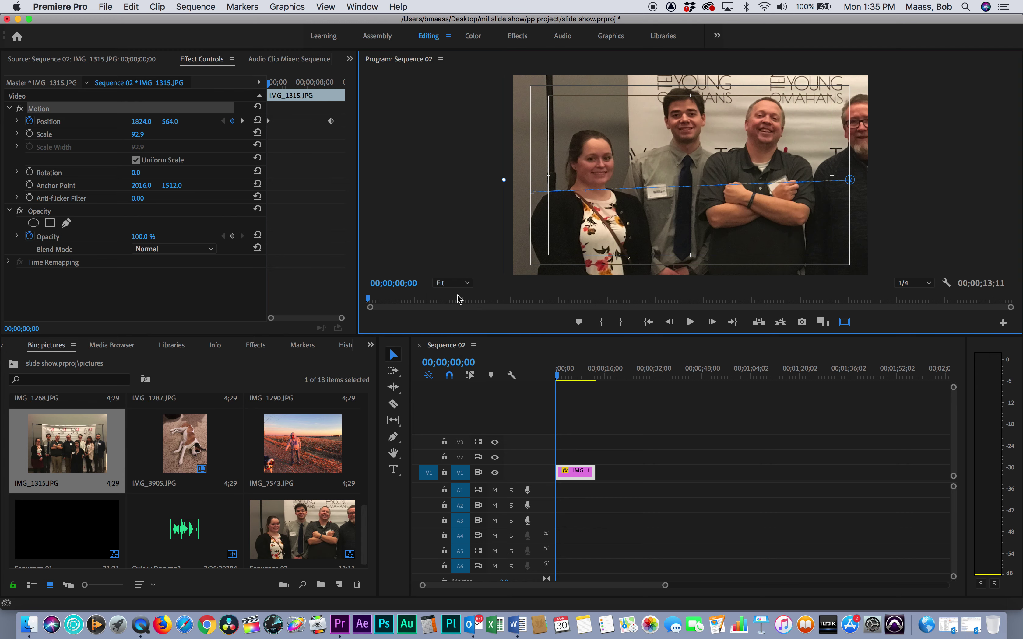
key("space")
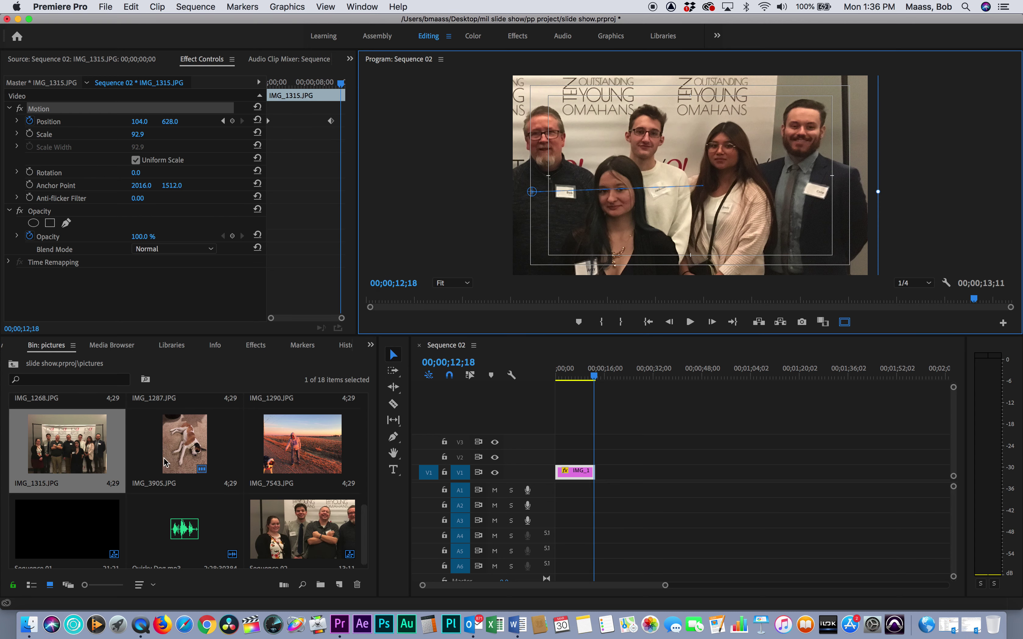
left_click(294, 450)
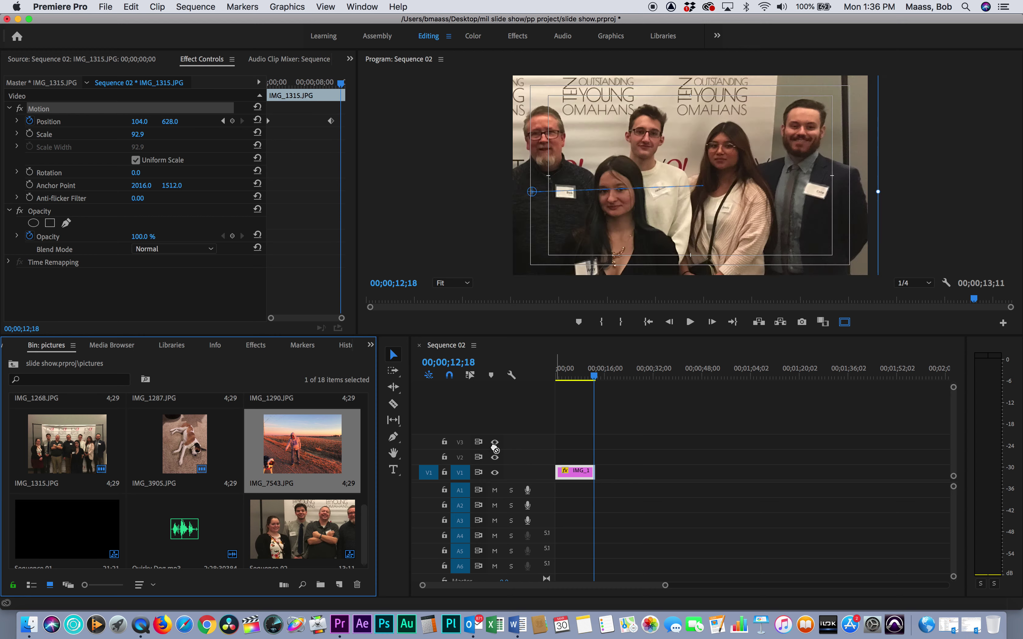
Place IMG_7543 on V1 after the first clip and set its Scale to 800
left_click_drag(495, 449, 636, 372)
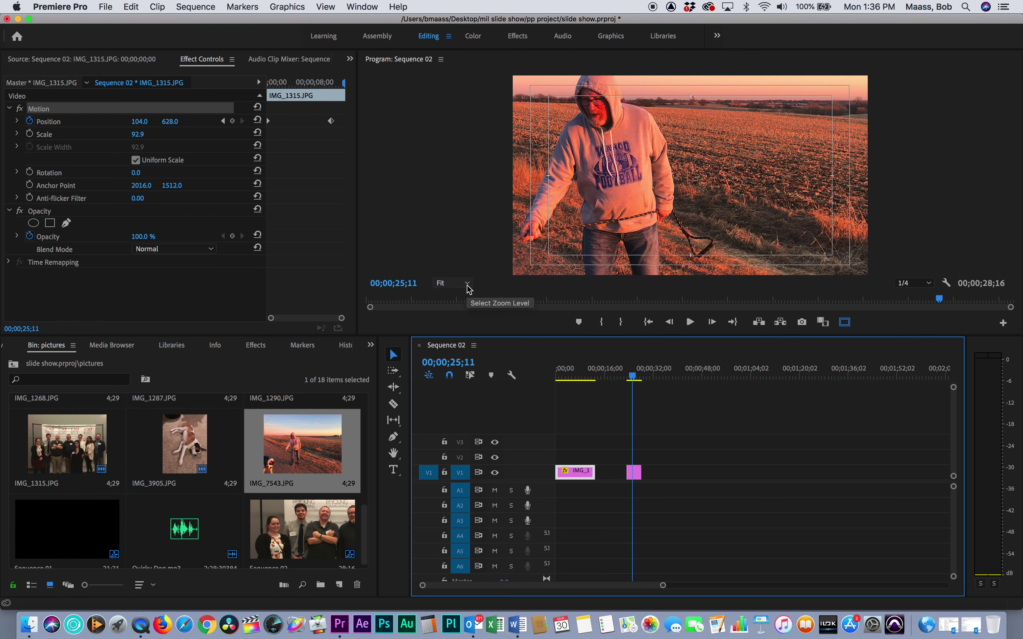
left_click(634, 472)
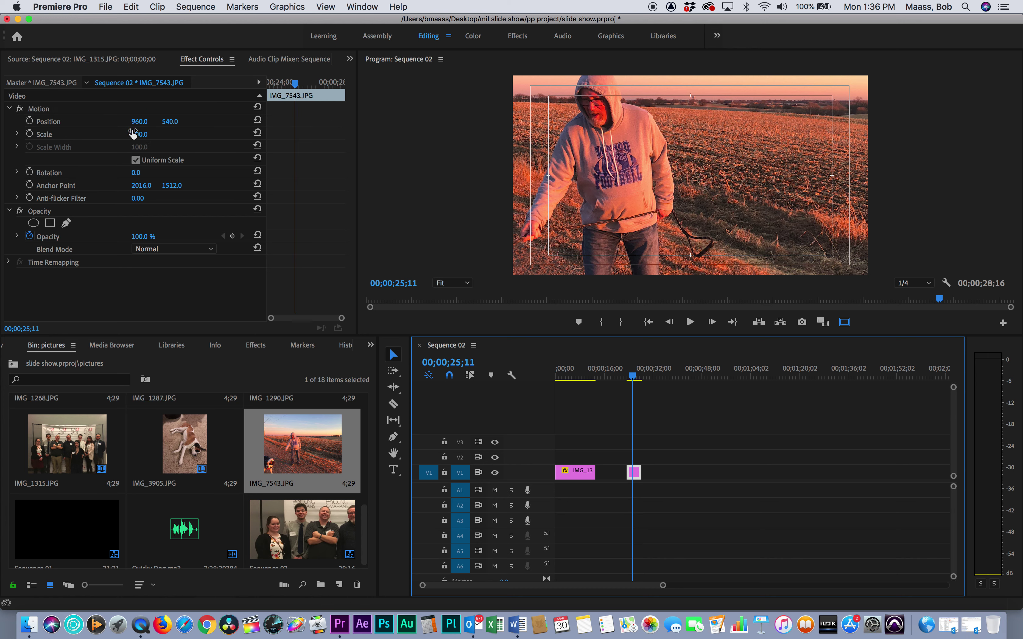
left_click(133, 134)
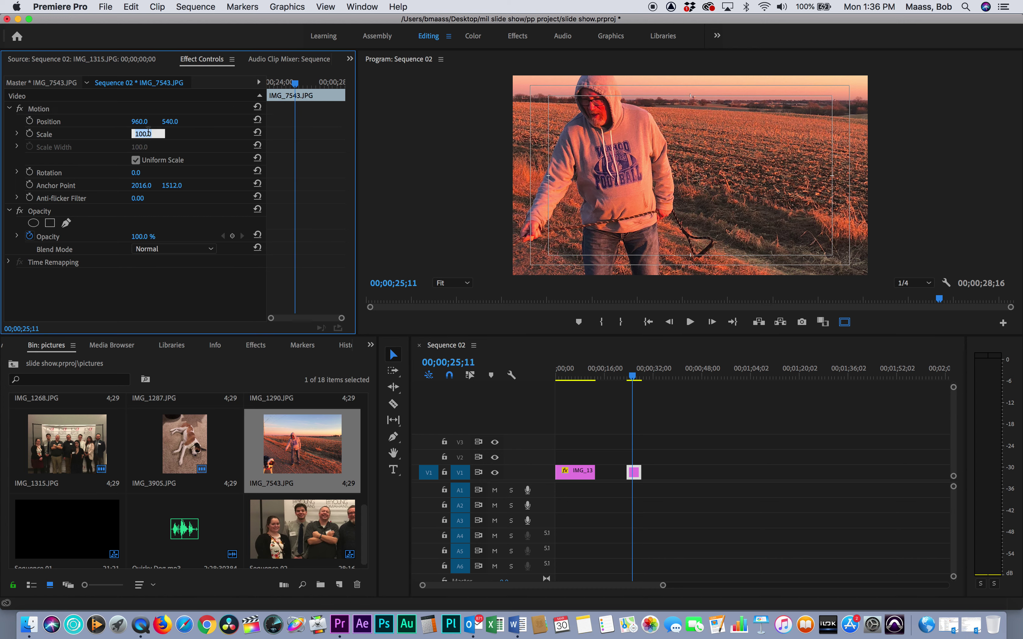
type("800")
key("Return")
Drag the enlarged photo to centre the man's face, then set Scale back to 100
left_click(718, 177)
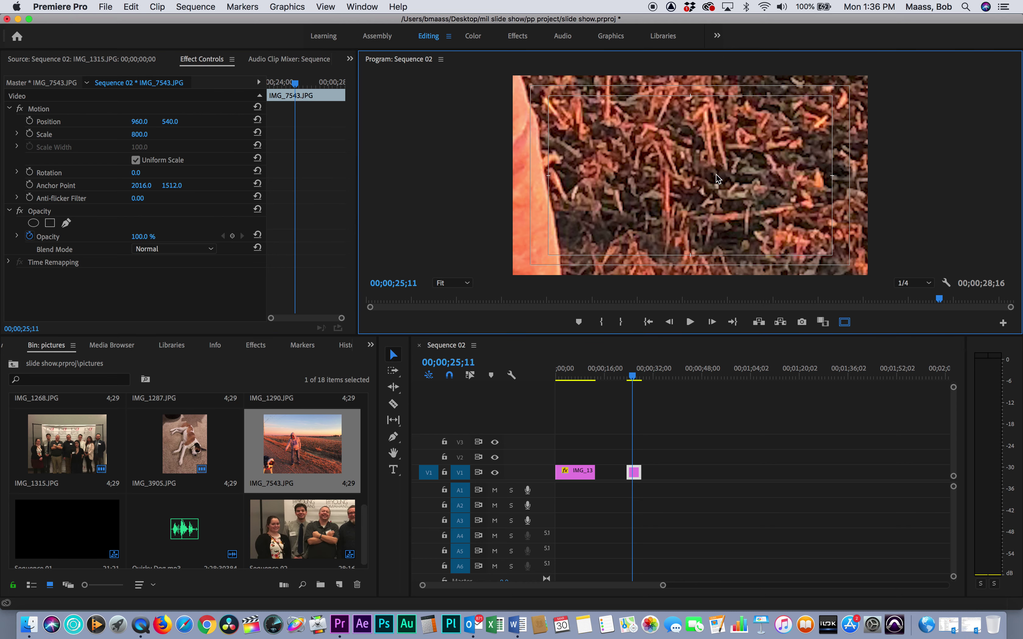
left_click_drag(669, 178, 756, 181)
left_click_drag(626, 165, 793, 212)
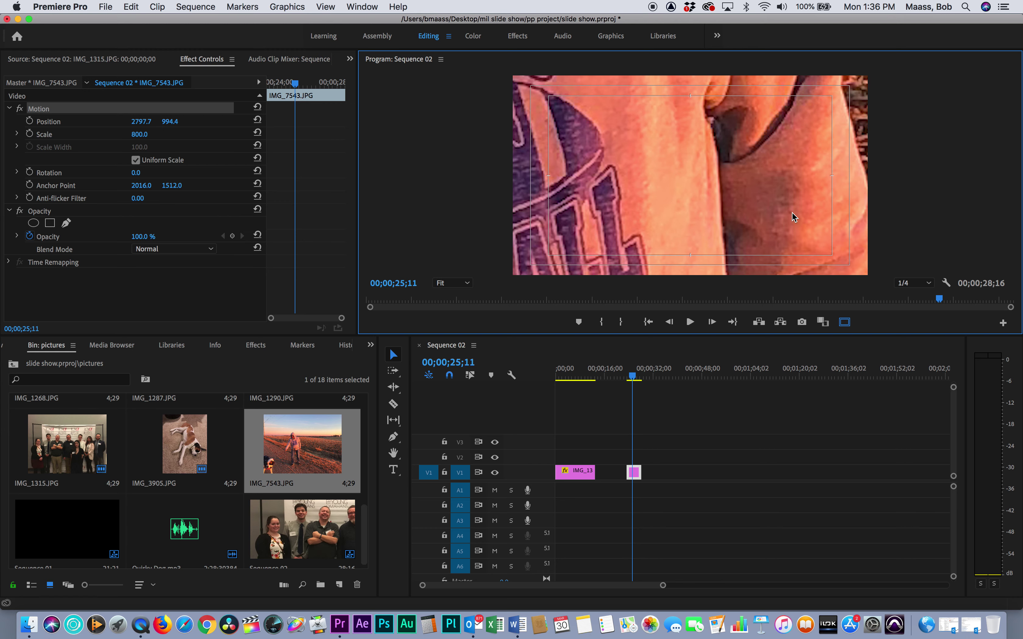
left_click_drag(580, 139, 797, 247)
left_click_drag(701, 166, 830, 281)
mouse_move(587, 134)
left_mouse_down()
mouse_move(696, 247)
mouse_move(689, 278)
left_mouse_up()
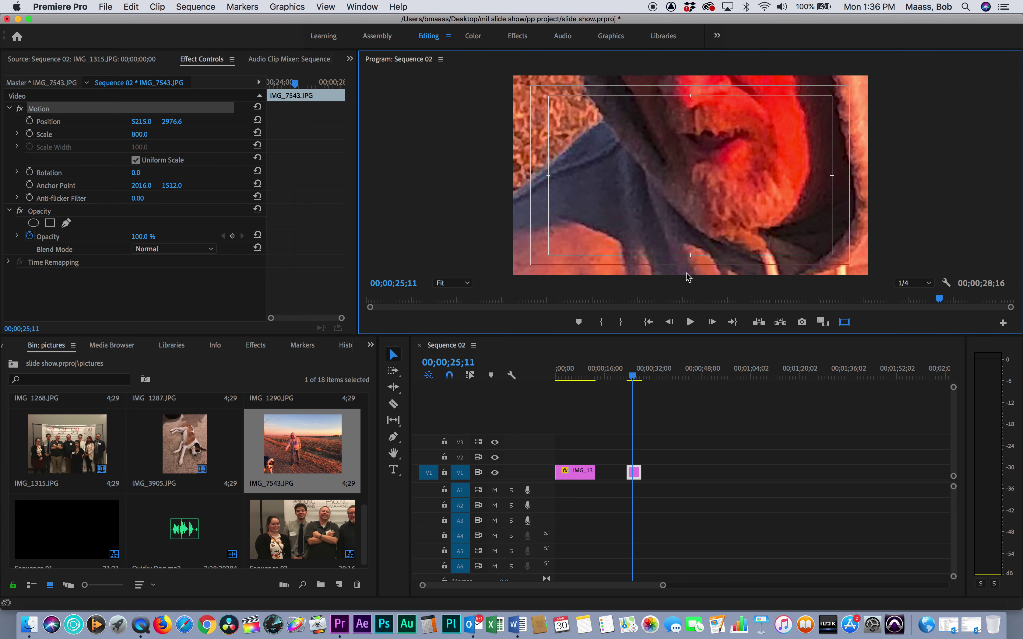
mouse_move(653, 160)
left_mouse_down()
mouse_move(654, 221)
mouse_move(627, 235)
mouse_move(636, 224)
left_mouse_up()
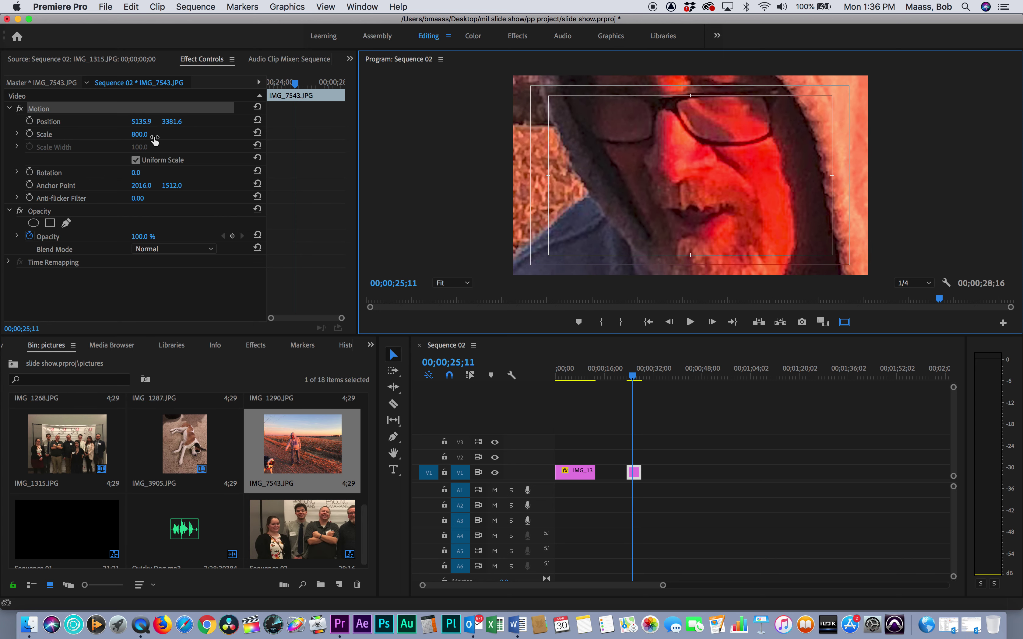
left_click(146, 134)
type("100")
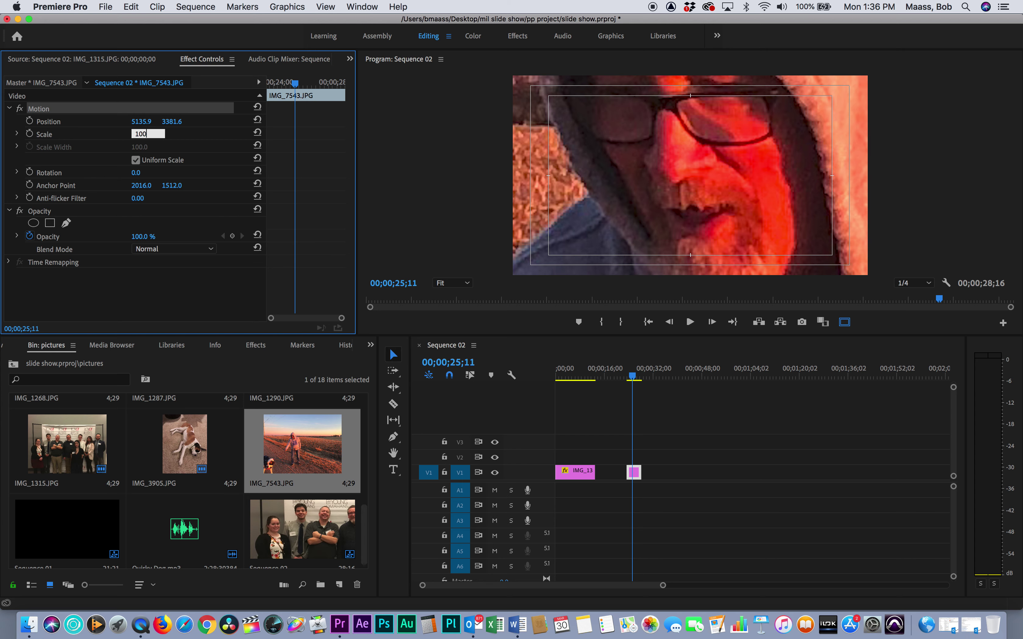
key("Return")
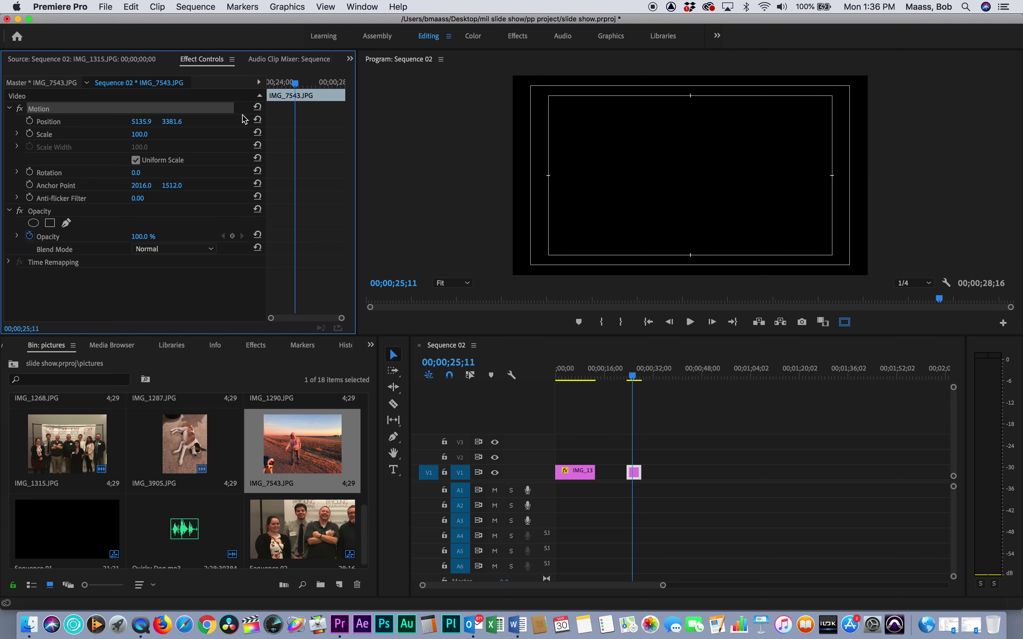
Reset Motion, lengthen IMG_7543, and keyframe Position 1882.1, 675.0 at 00;00;28;23
left_click(257, 121)
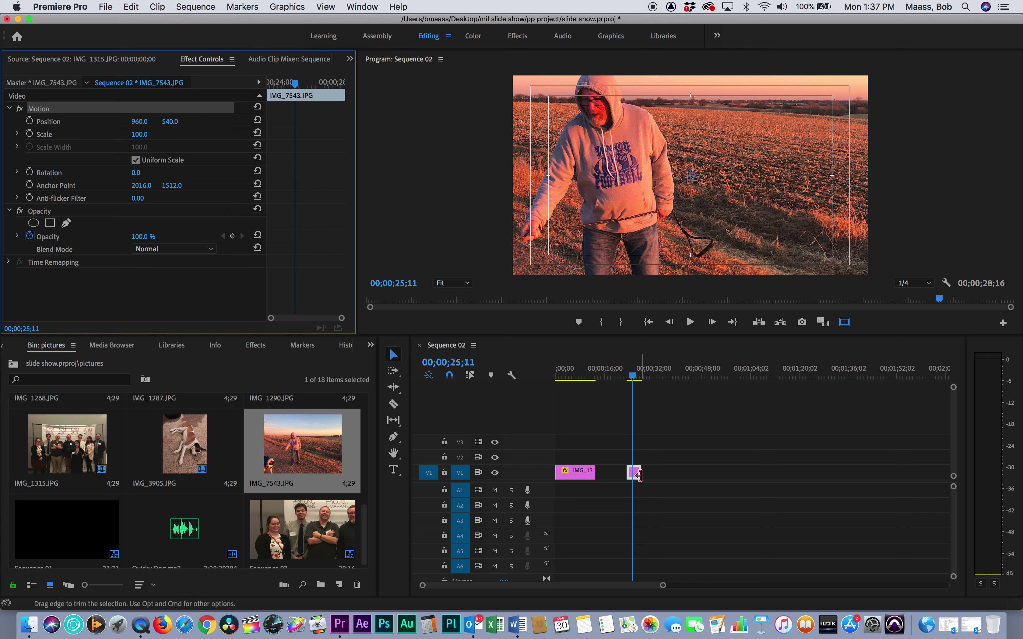
left_click_drag(638, 475, 666, 474)
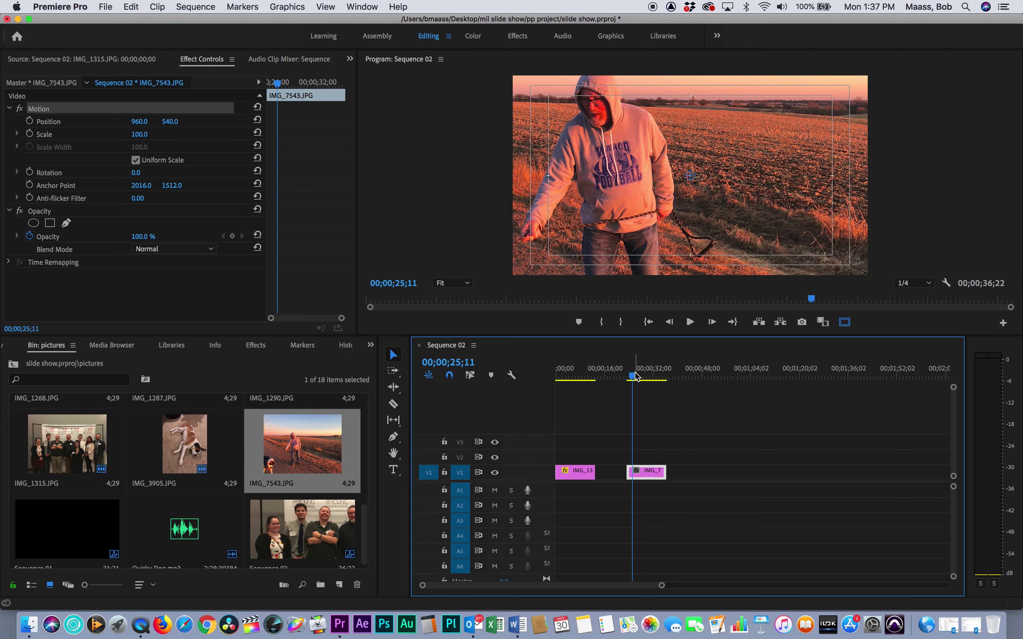
left_click_drag(637, 376, 643, 376)
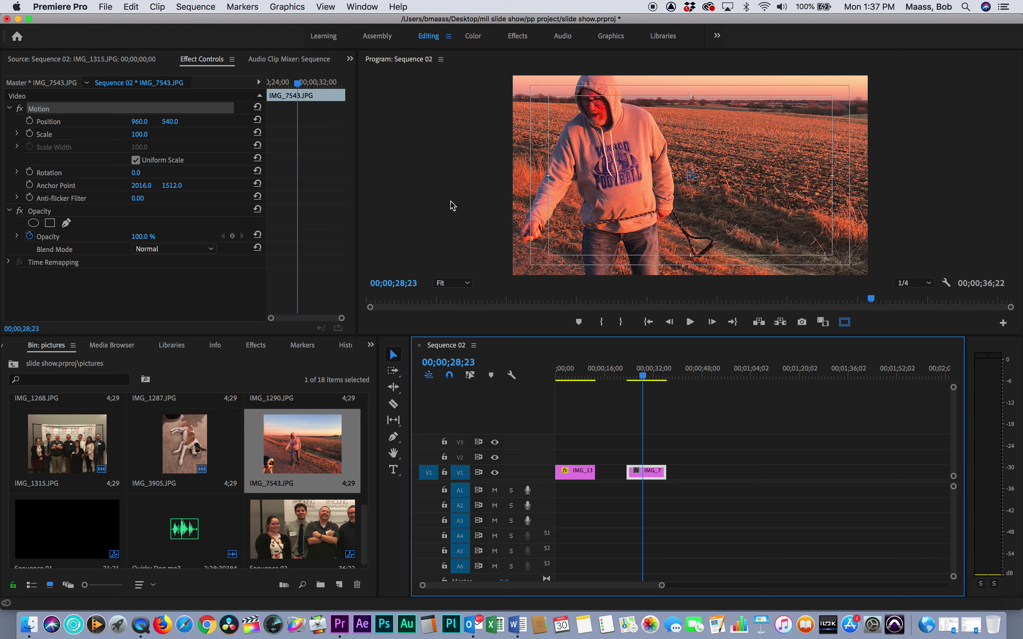
left_click(600, 165)
left_click_drag(580, 177, 744, 205)
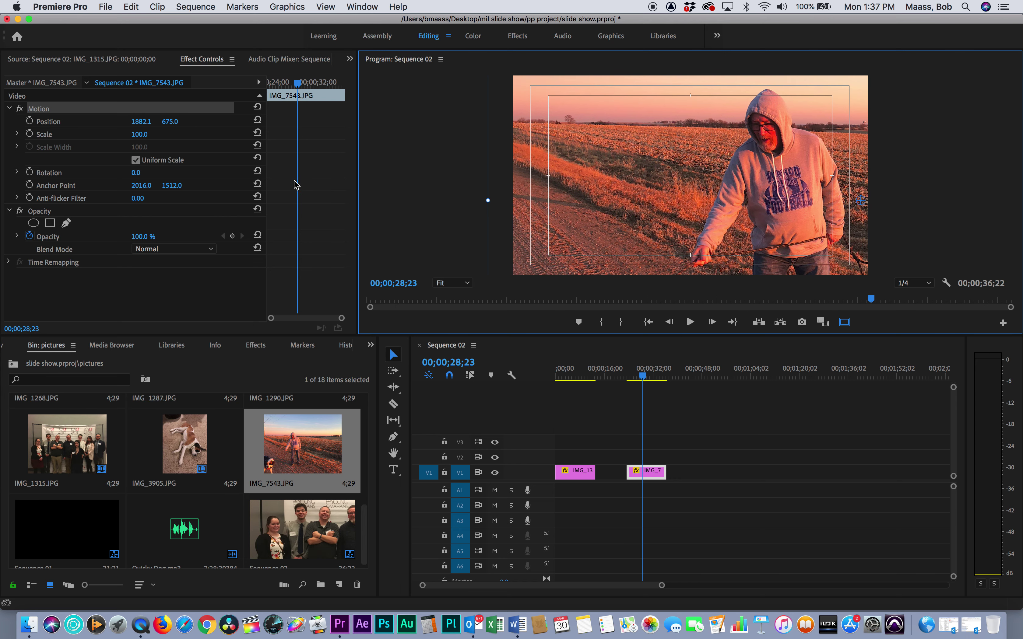
left_click(29, 121)
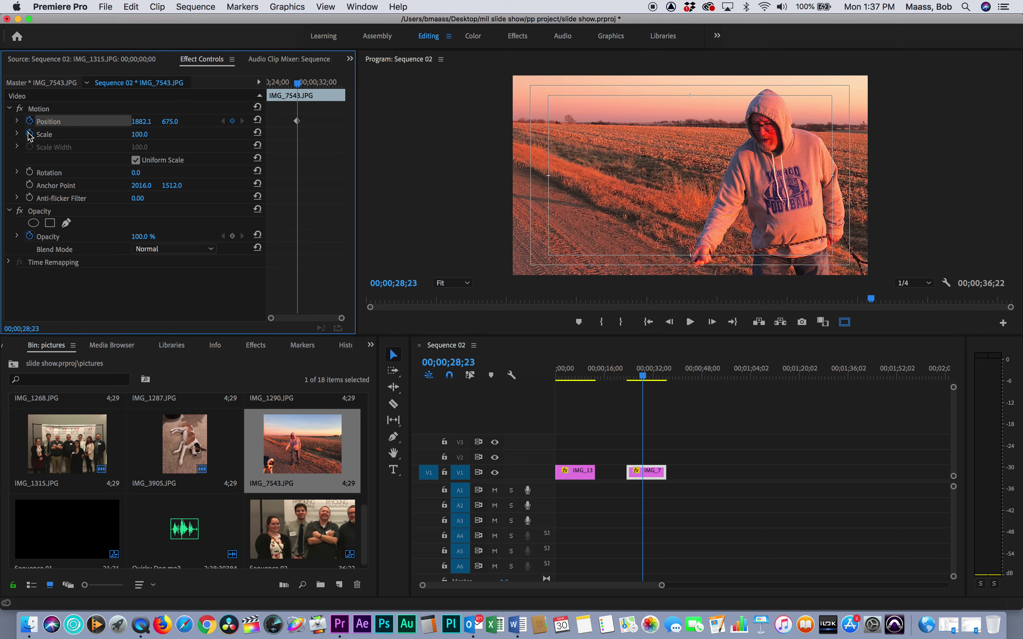
Keyframe Scale, then at 00;00;34;12 shrink and reposition the photo to about Scale 58.9
left_click(29, 134)
left_click_drag(301, 82, 332, 82)
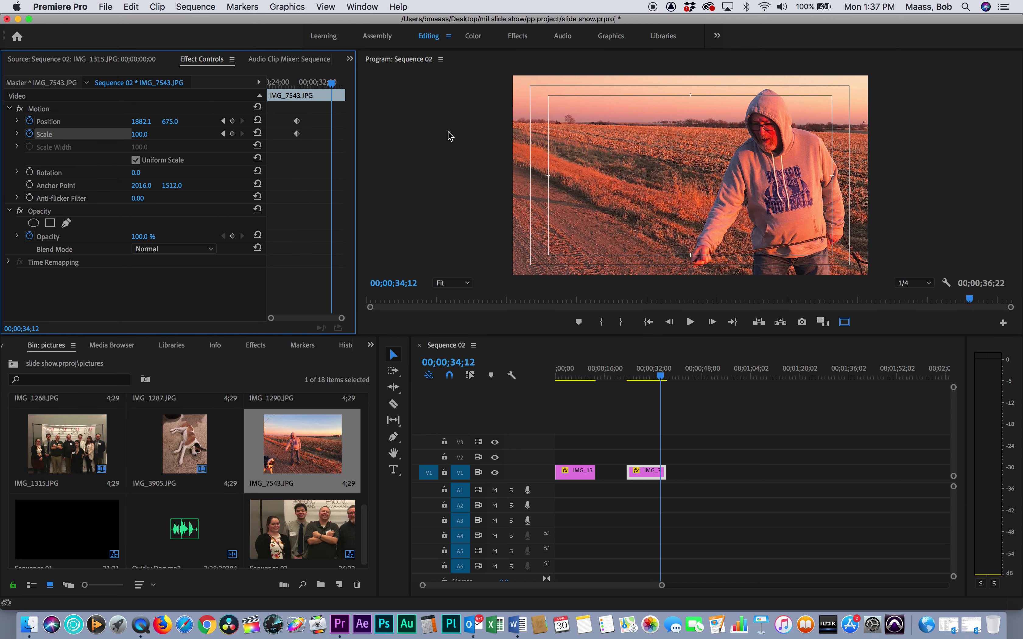
left_click(584, 206)
left_click_drag(487, 200, 646, 180)
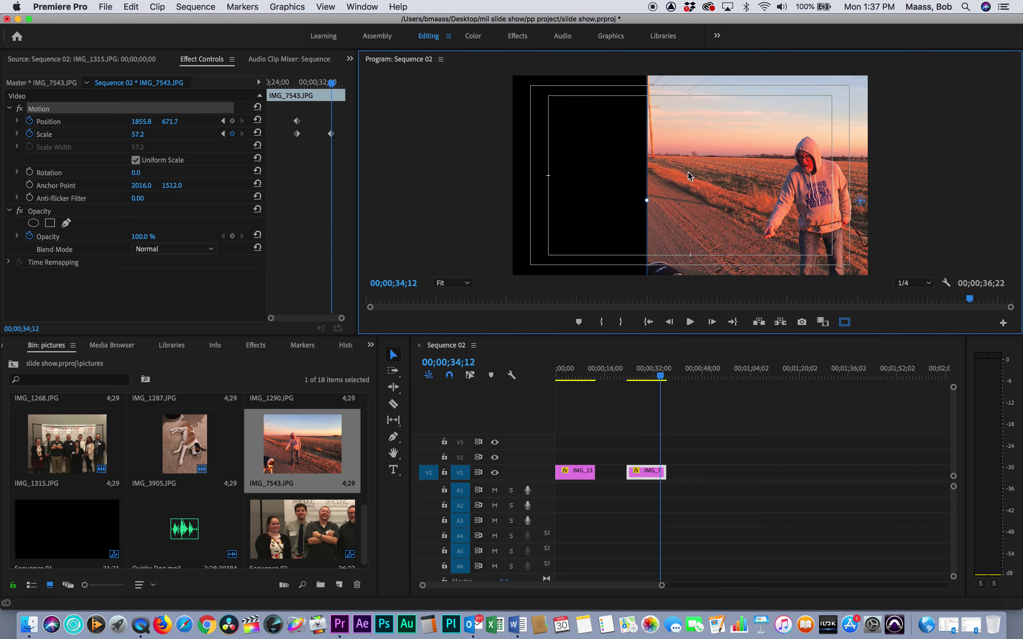
left_click_drag(756, 193, 616, 118)
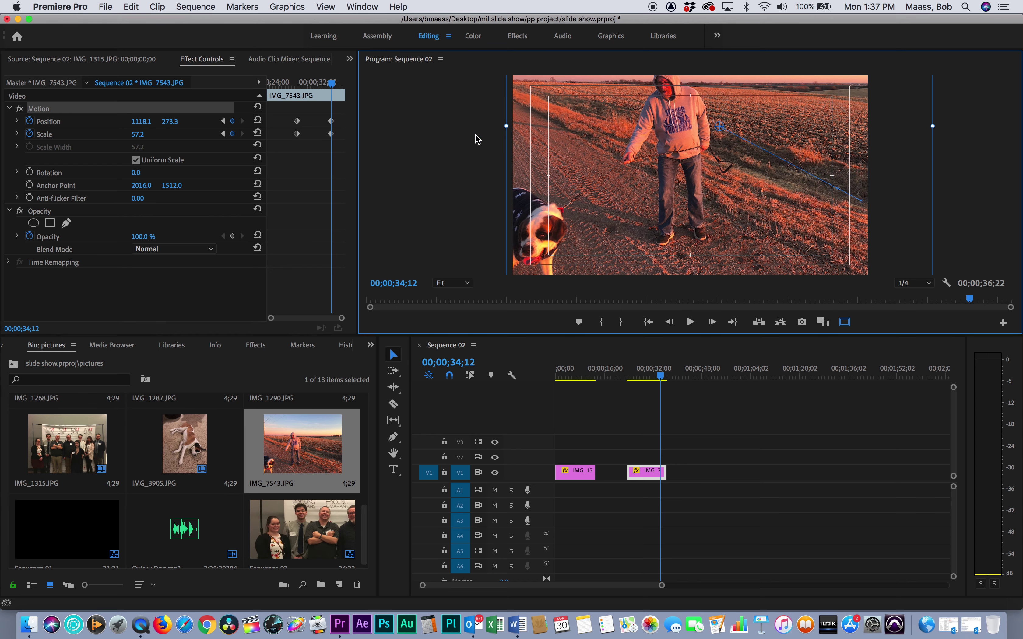
left_click_drag(506, 125, 539, 127)
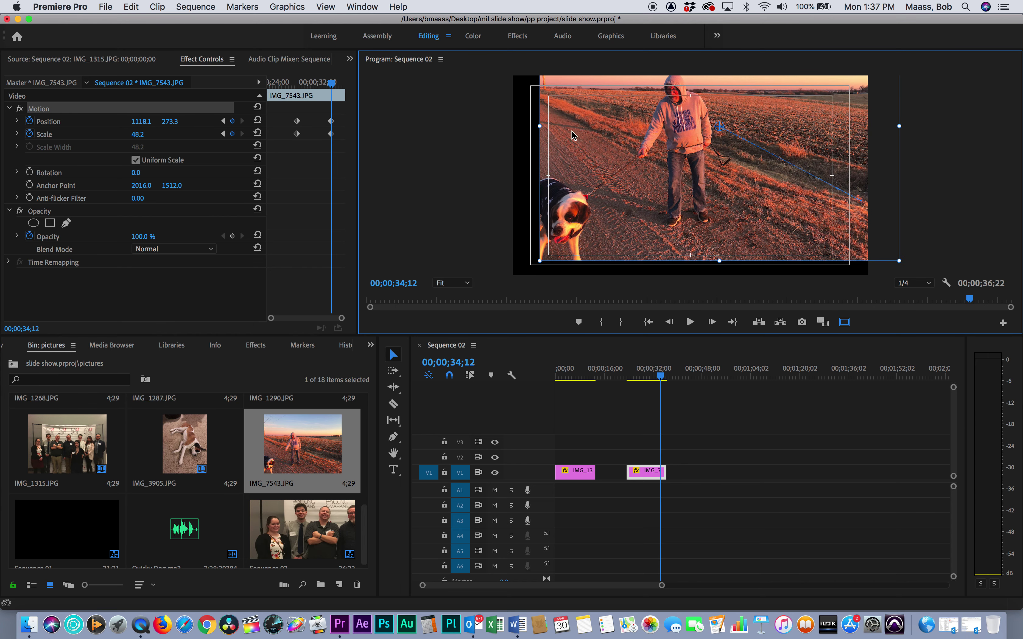
left_click_drag(600, 145, 568, 162)
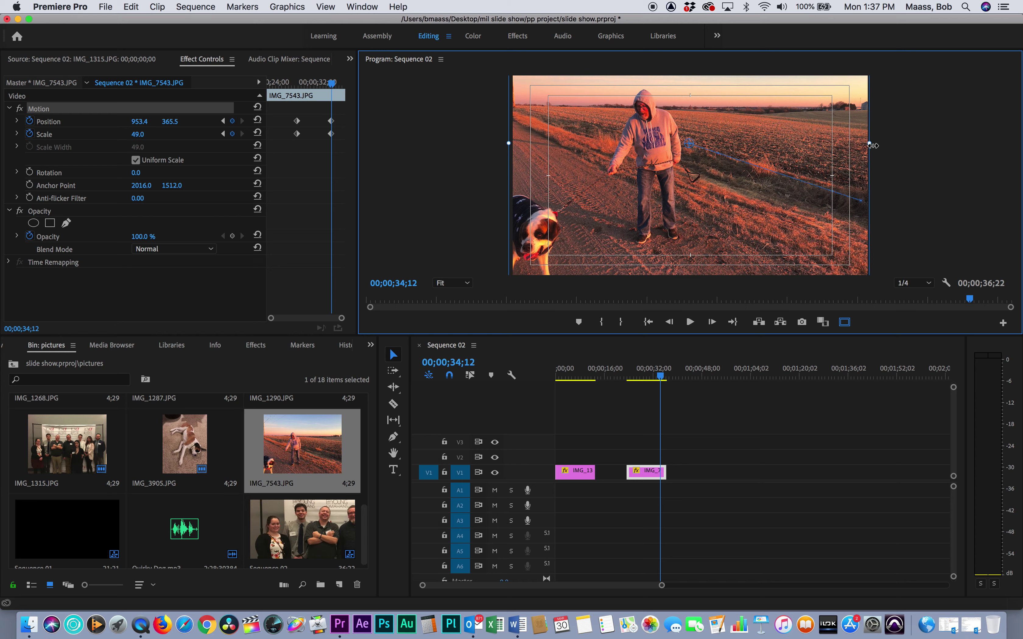
left_click_drag(872, 145, 878, 146)
mouse_move(713, 195)
left_mouse_down()
mouse_move(646, 188)
mouse_move(721, 208)
left_mouse_up()
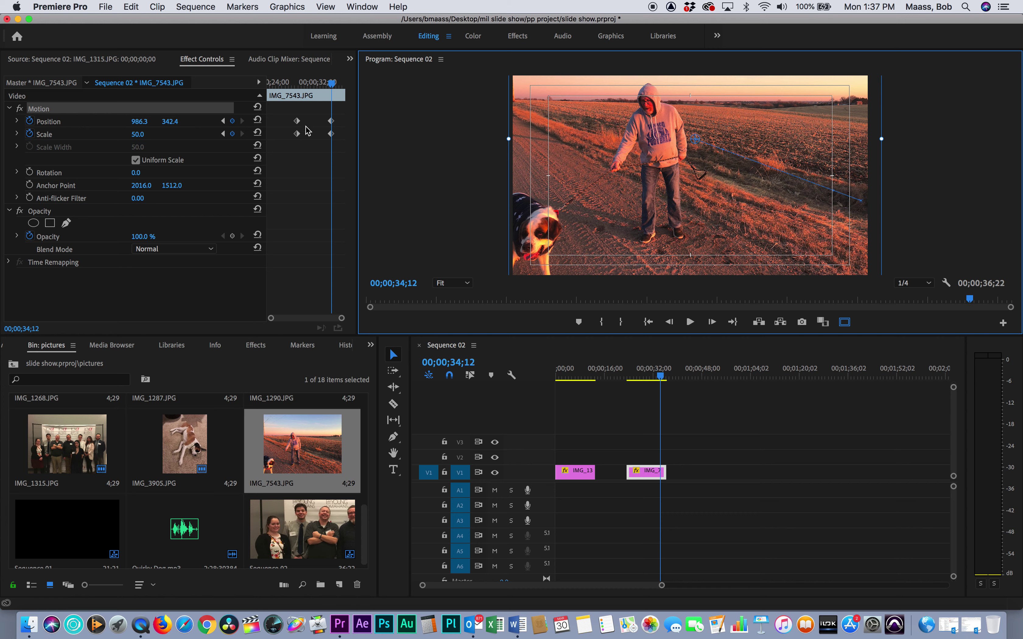
Drag the ending Position and Scale keyframes earlier in Effect Controls
left_click(297, 121)
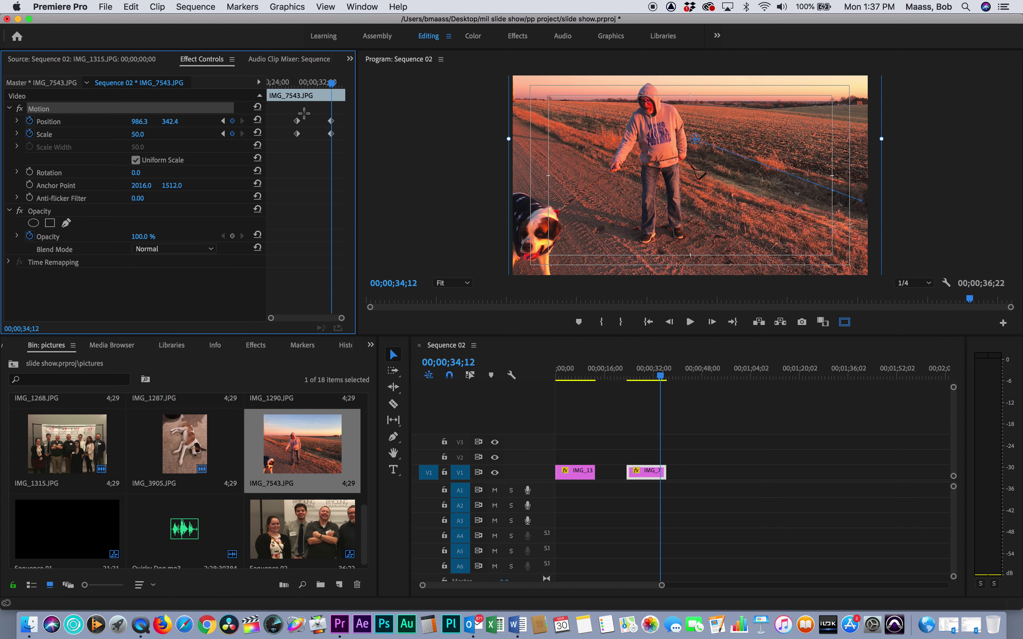
left_click_drag(298, 123, 334, 132)
key("Delete")
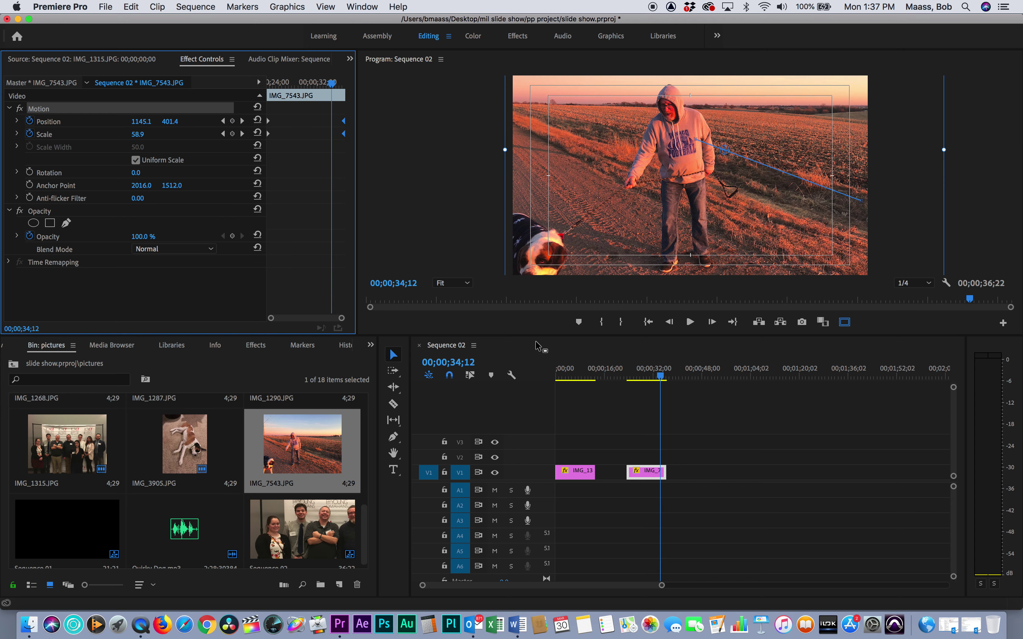
Play back from just before IMG_7543 to preview its pan and zoom
left_click(622, 375)
key("space")
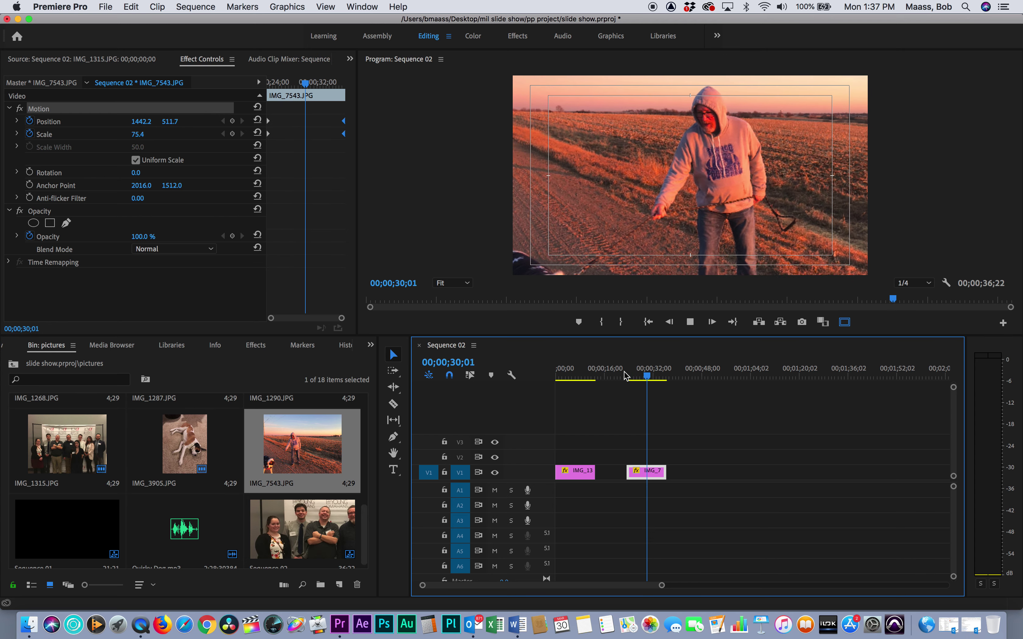
key("space")
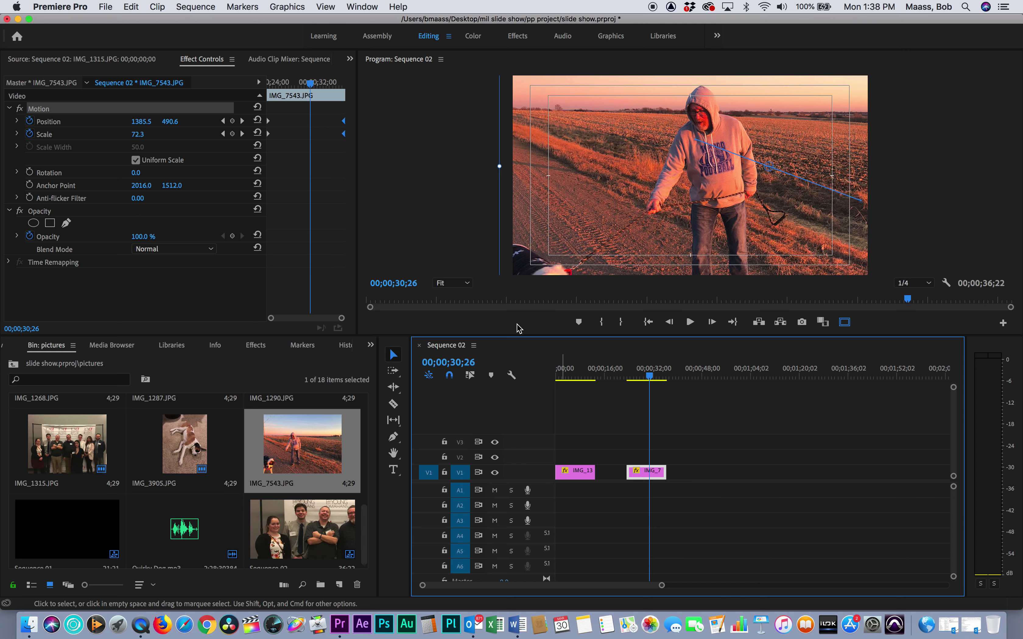
Move IMG_7543's end Position/Scale keyframes to 00;00;30;26 and trim the clip to end at 00;00;34;04
left_click(347, 134)
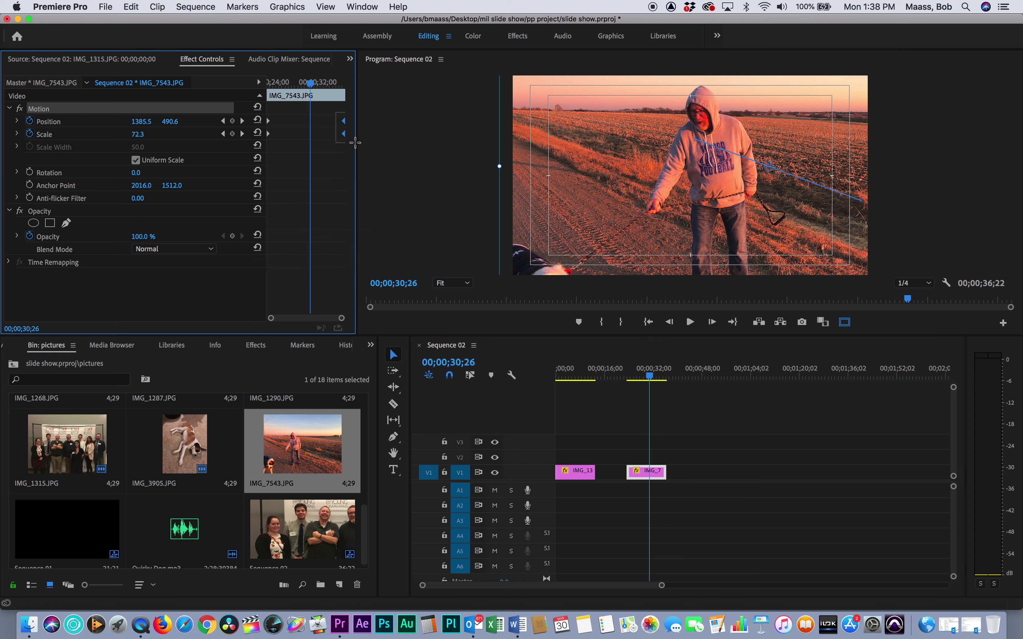
left_click_drag(344, 122, 305, 121)
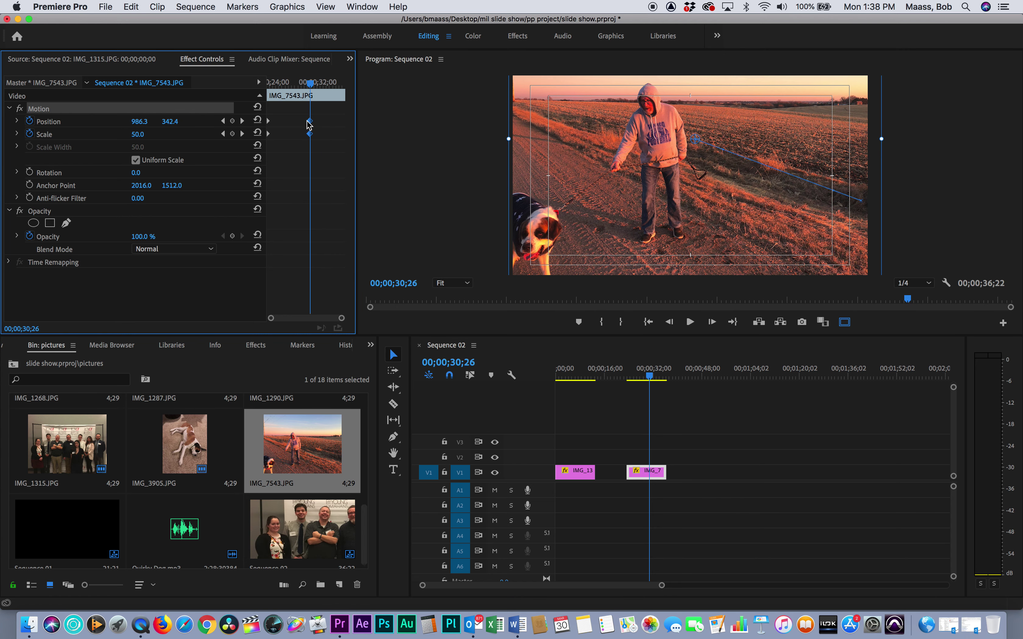
left_click_drag(666, 473, 658, 473)
Preview the shortened IMG_7543 clip and select the empty gap between the photos
left_click(623, 375)
key("space")
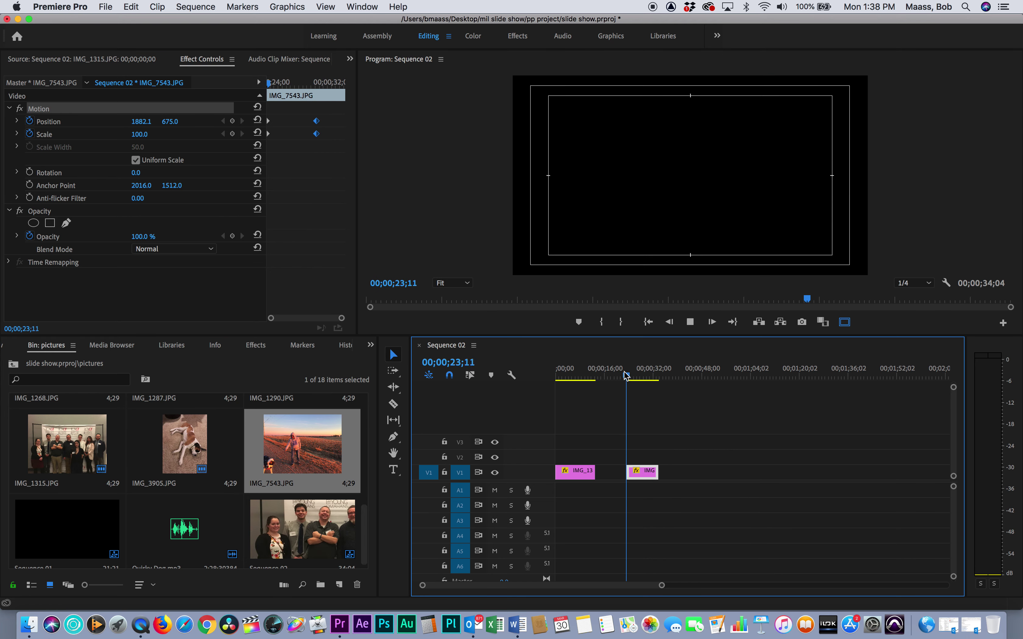
key("space")
left_click(610, 472)
key("Delete")
left_click(574, 376)
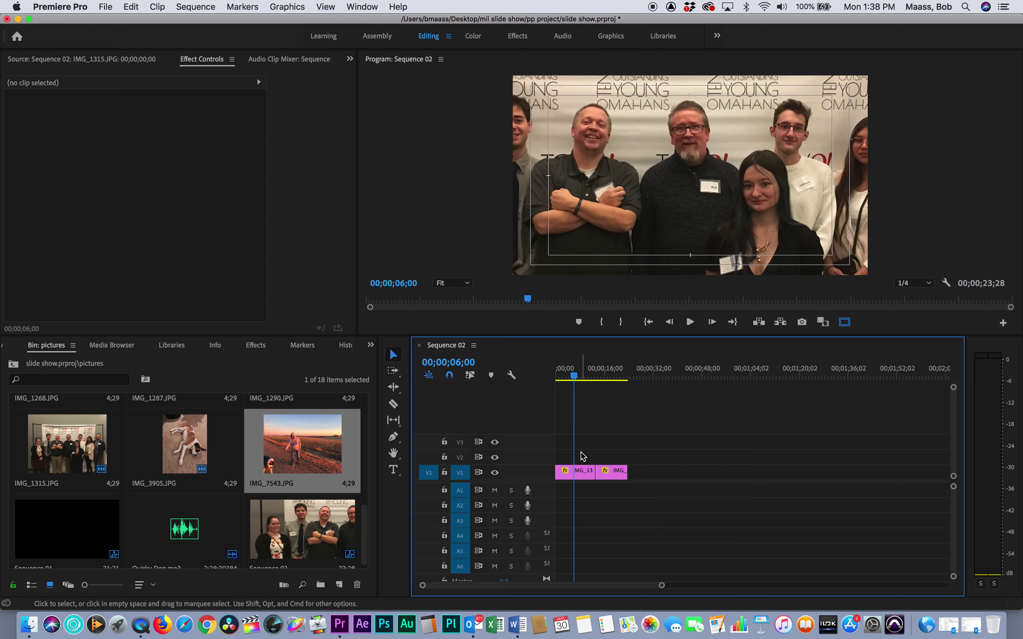
Join both photos with the default Cross Dissolve, then zoom in and scrub to 13;12
left_click_drag(582, 456, 607, 492)
key("shift+d")
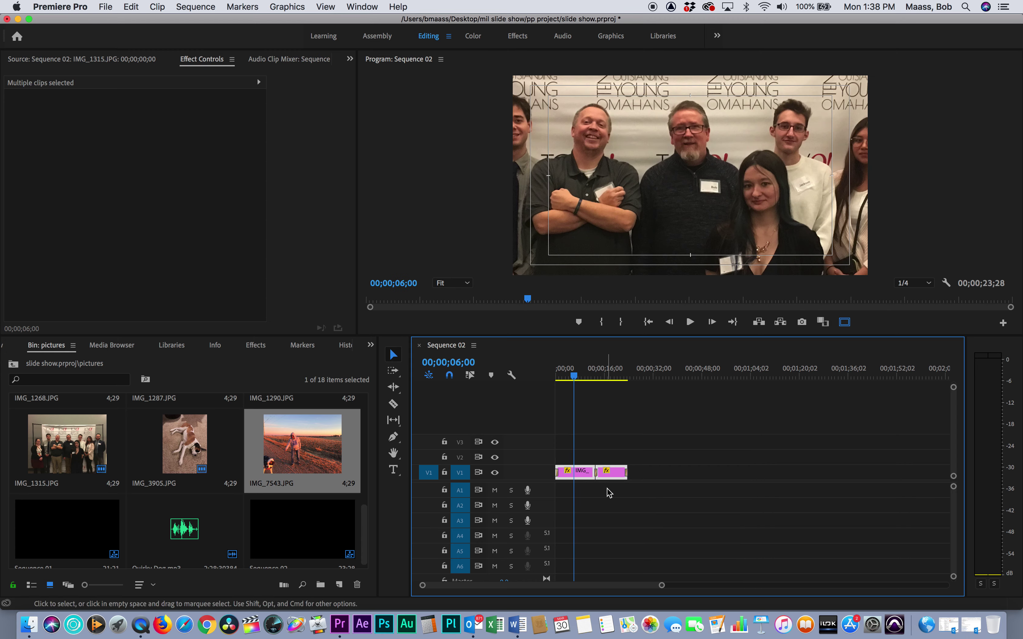
left_click(589, 375)
key("equal")
key("equal")
key("equal")
key("equal")
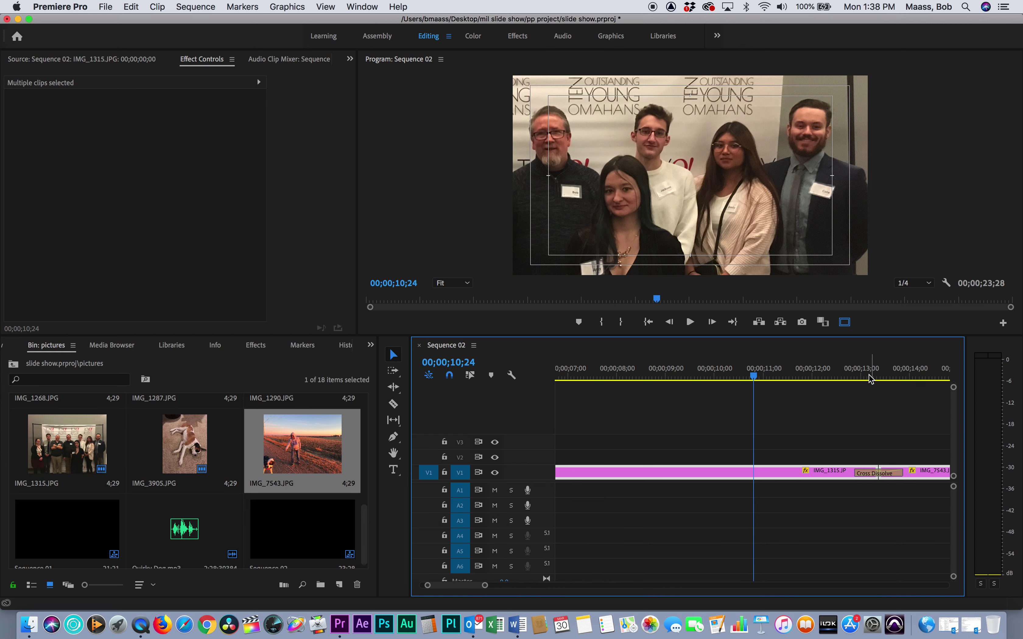
left_click_drag(870, 378, 880, 372)
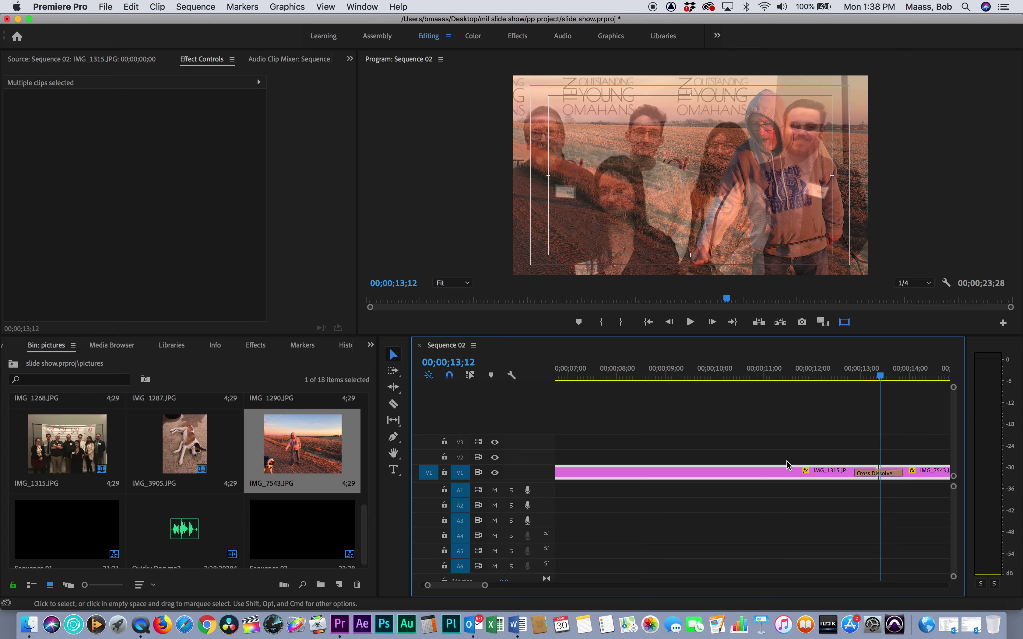
double_click(778, 471)
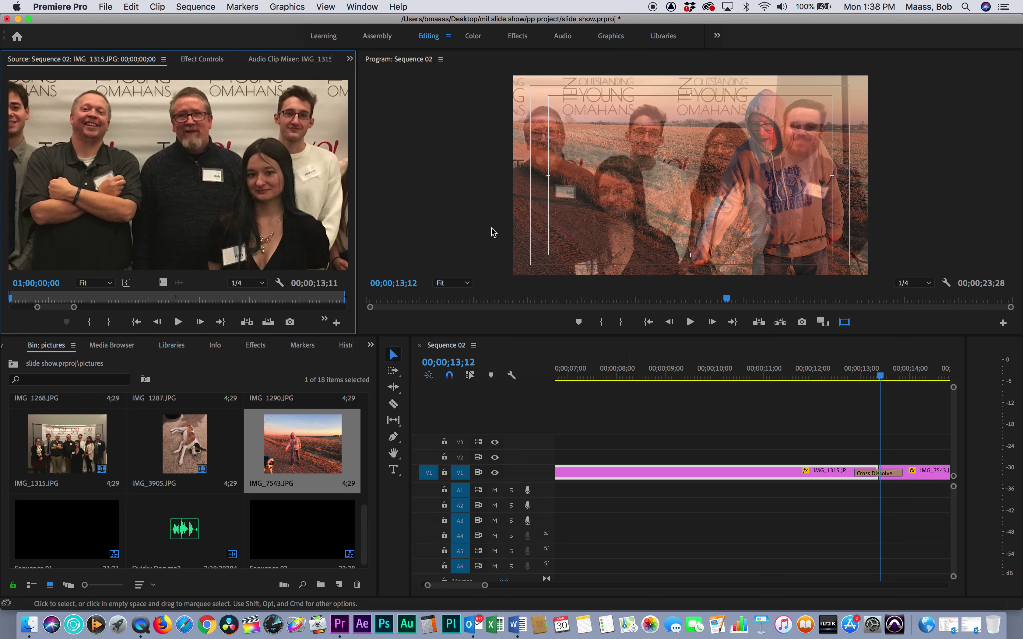
Drag IMG_1315's last Position keyframe to the clip end, then select IMG_7543's Position keyframe
left_click(201, 59)
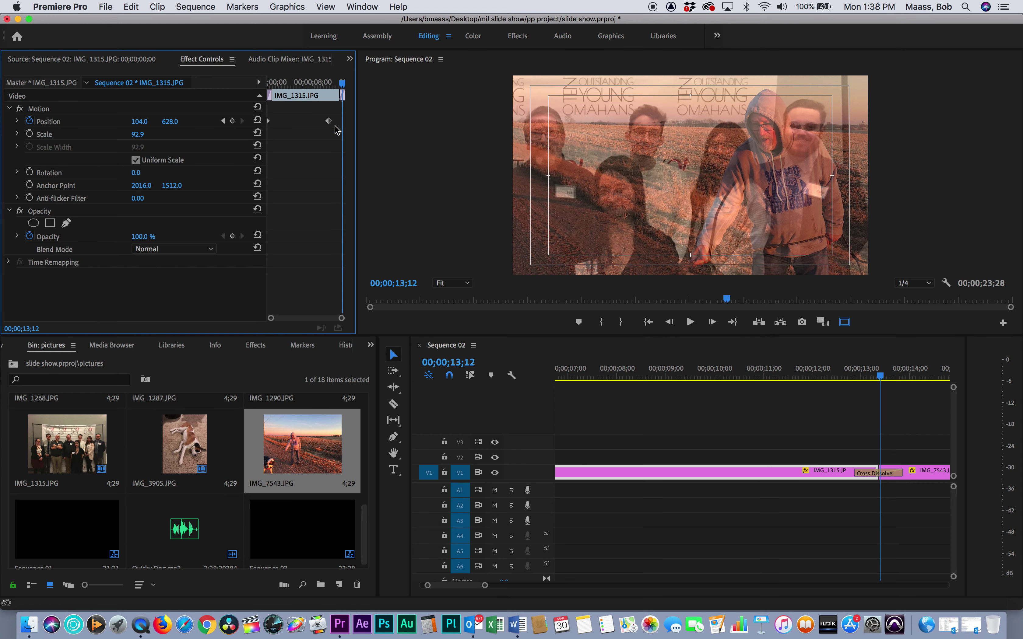
left_click_drag(336, 122, 351, 122)
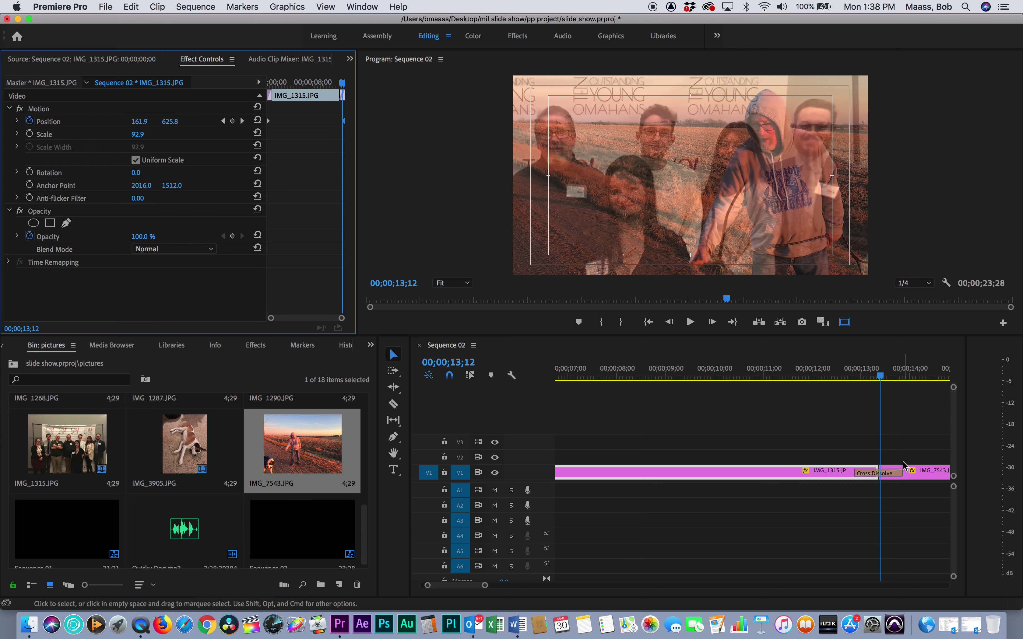
double_click(923, 476)
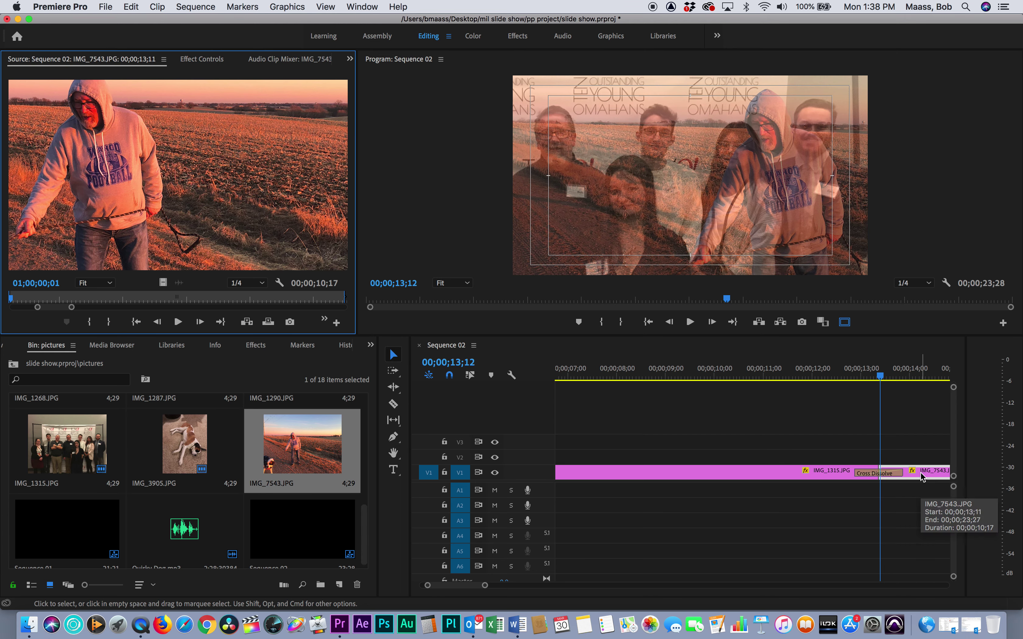
left_click(202, 59)
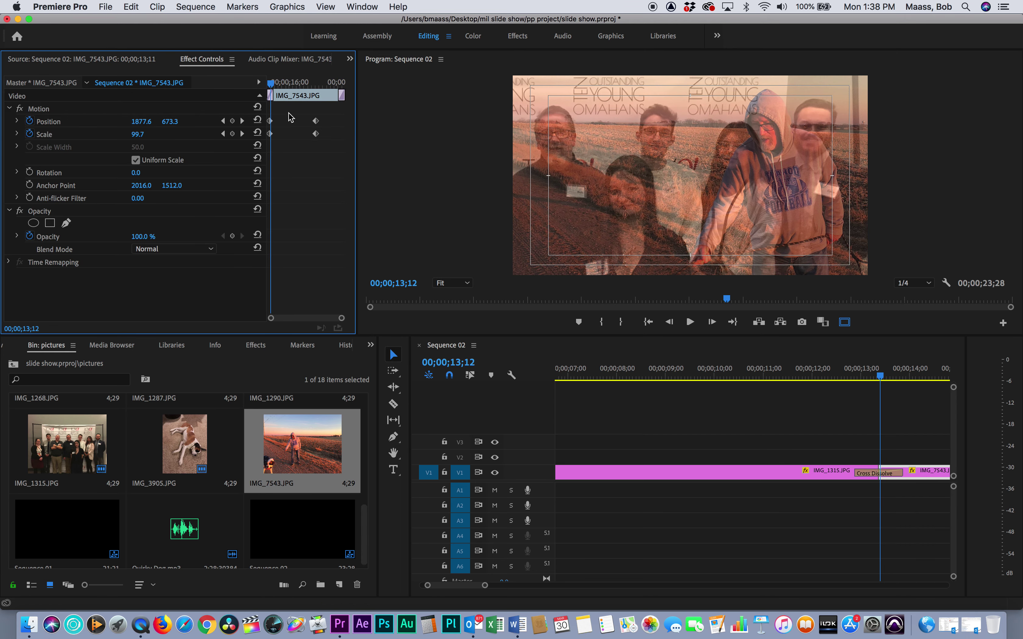
left_click_drag(286, 118, 268, 131)
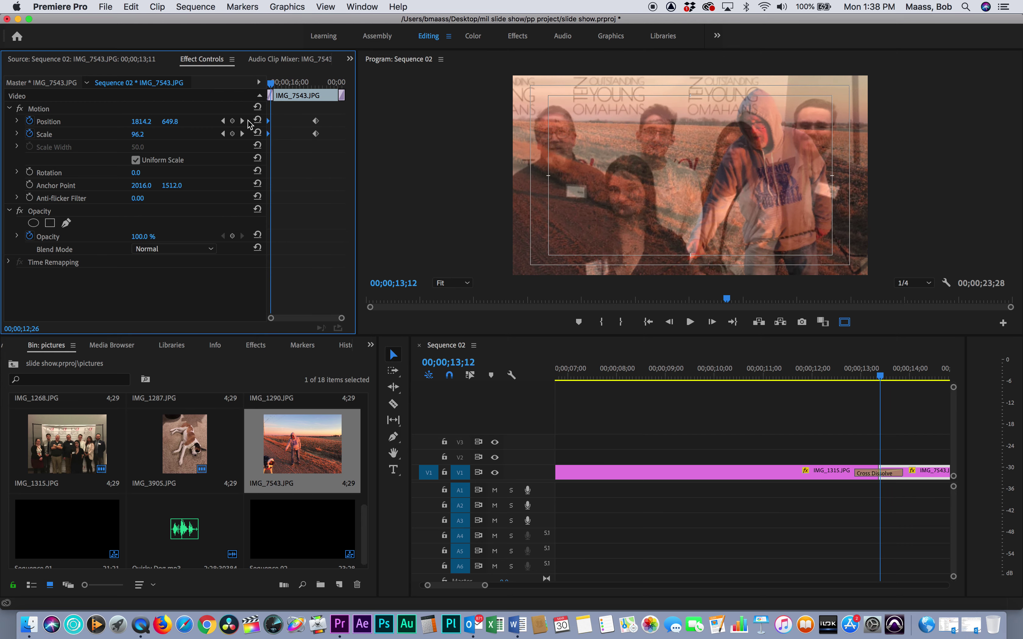
left_click(732, 372)
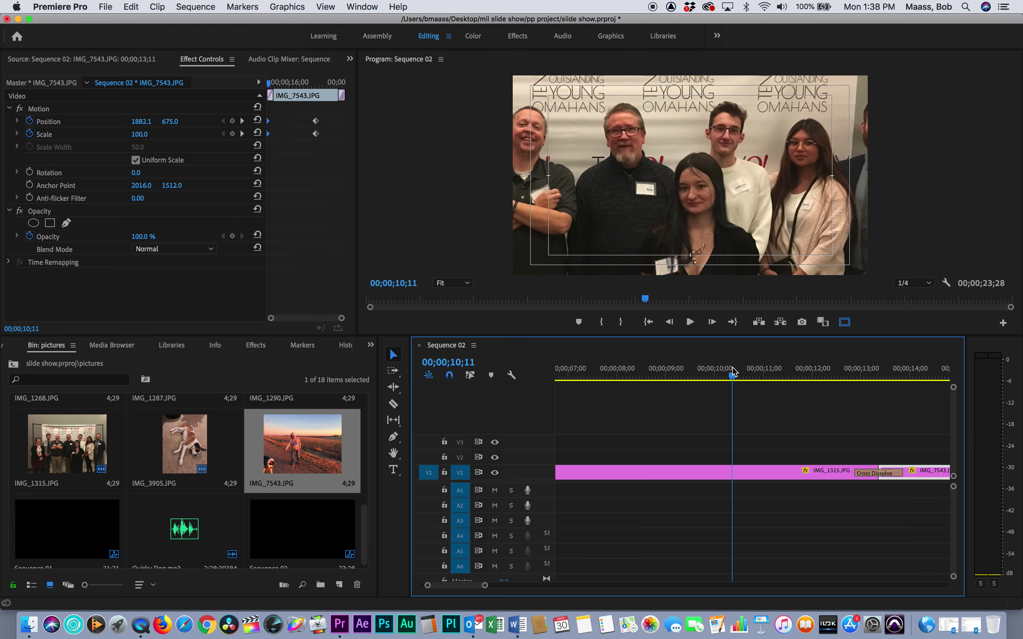
key("space")
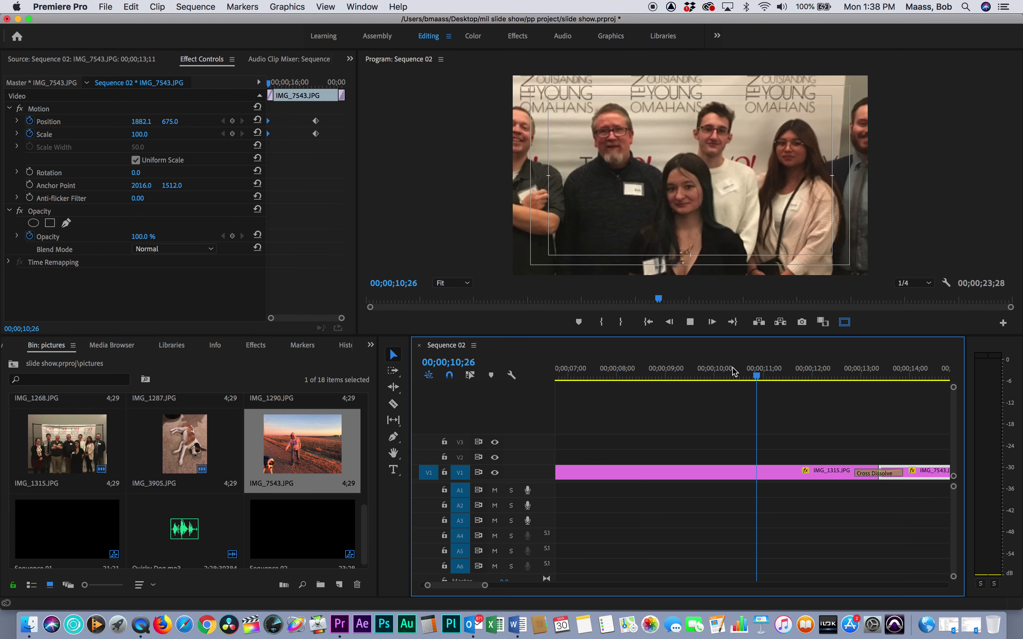
key("space")
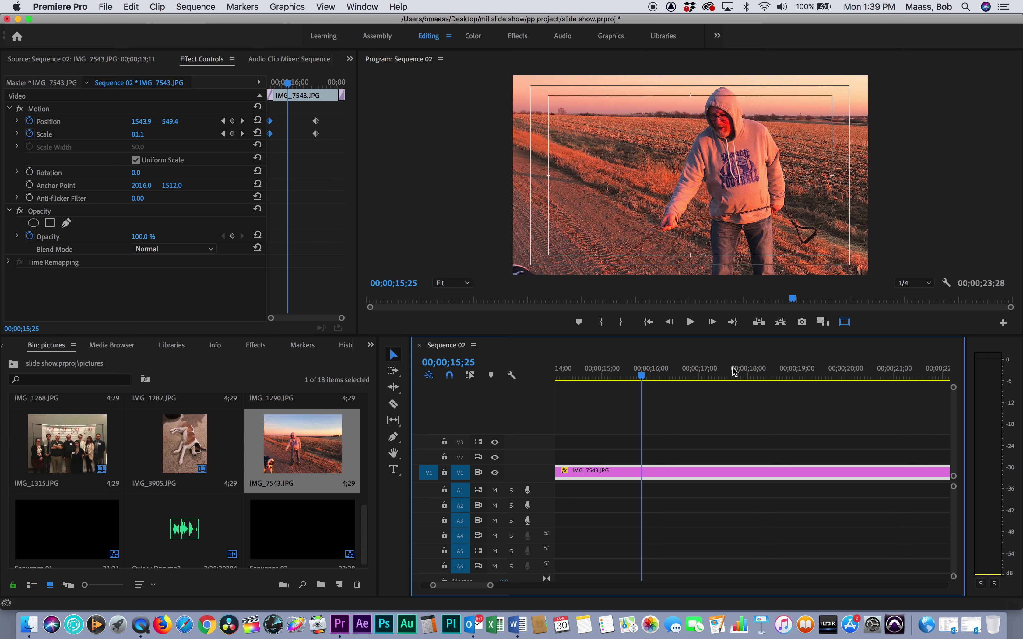
left_click_drag(643, 374, 556, 413)
key("space")
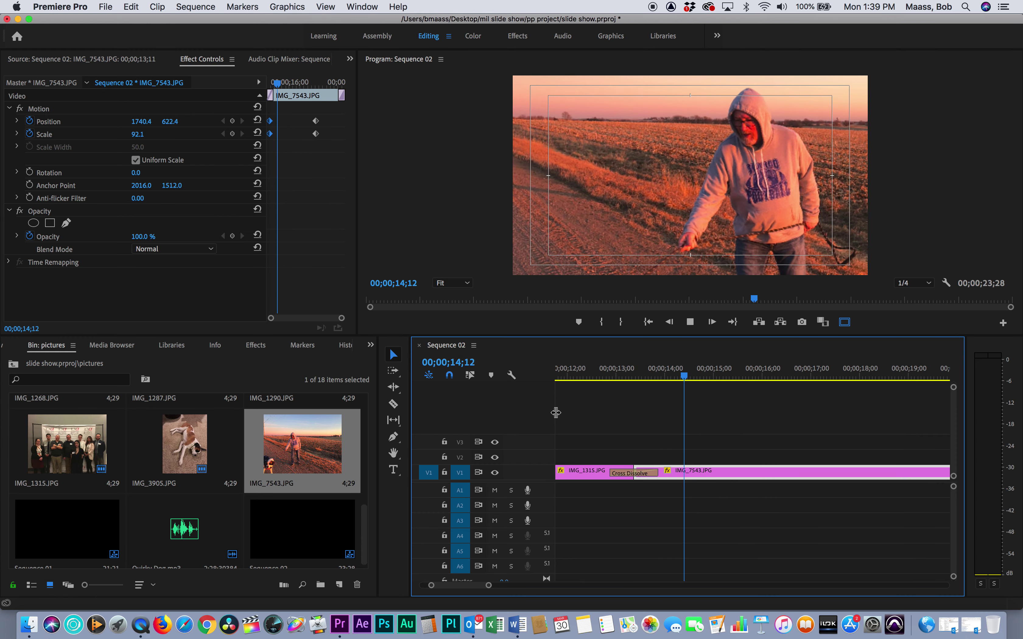
key("space")
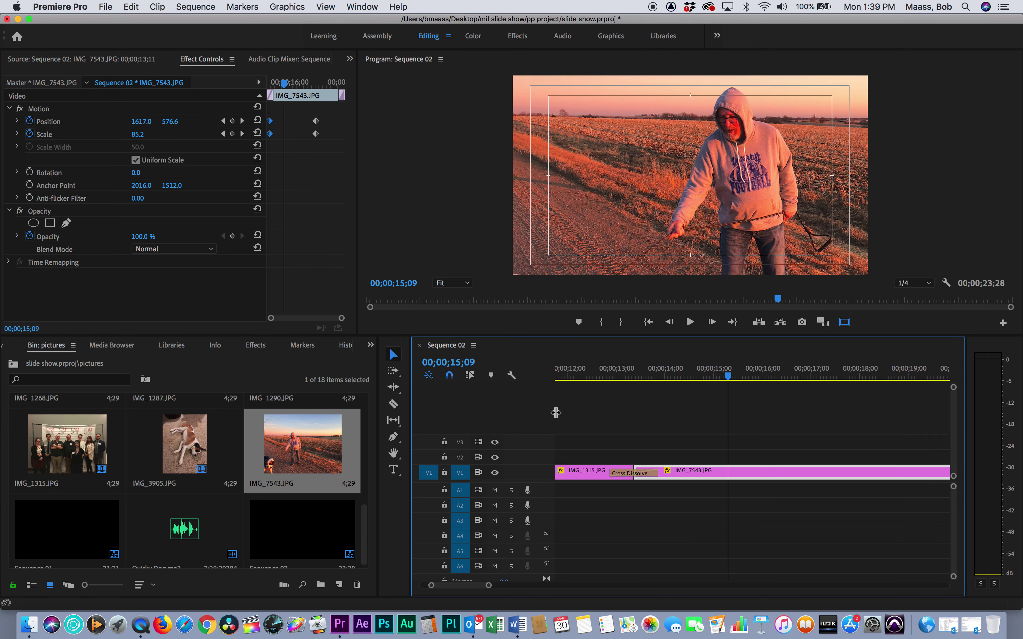